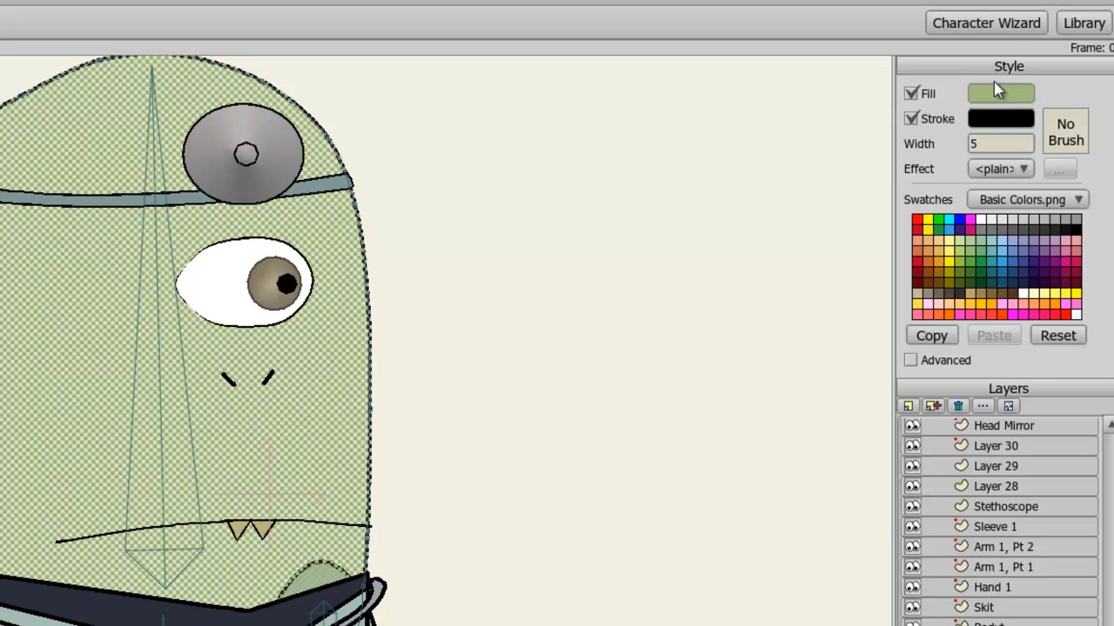
Step: Change the head shape's fill colour to yellow F0F874
left_click(999, 92)
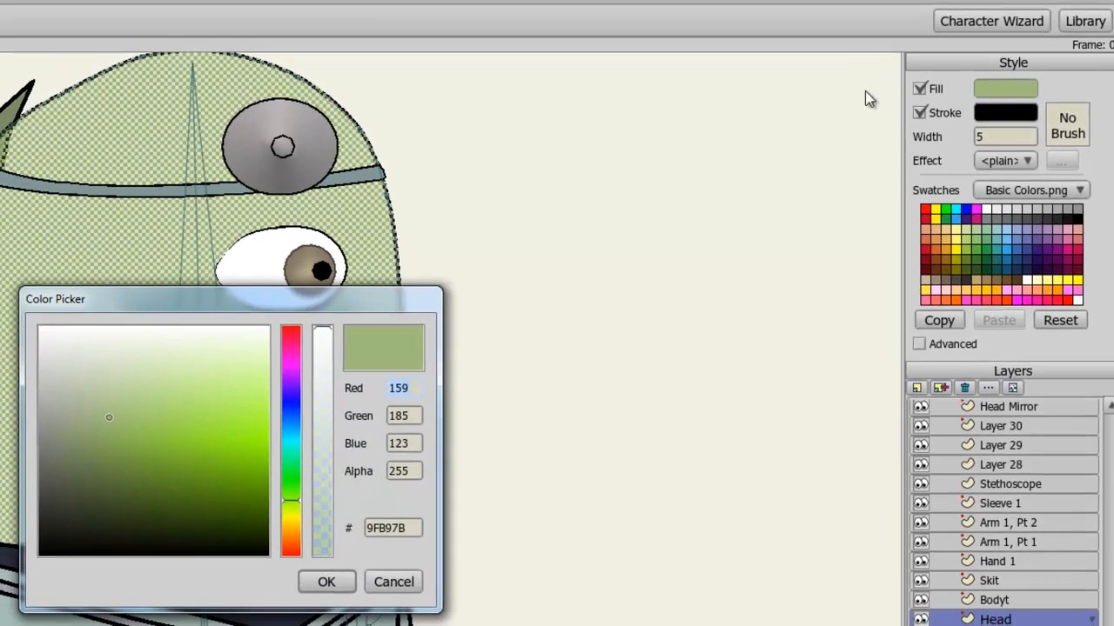
left_click(246, 392)
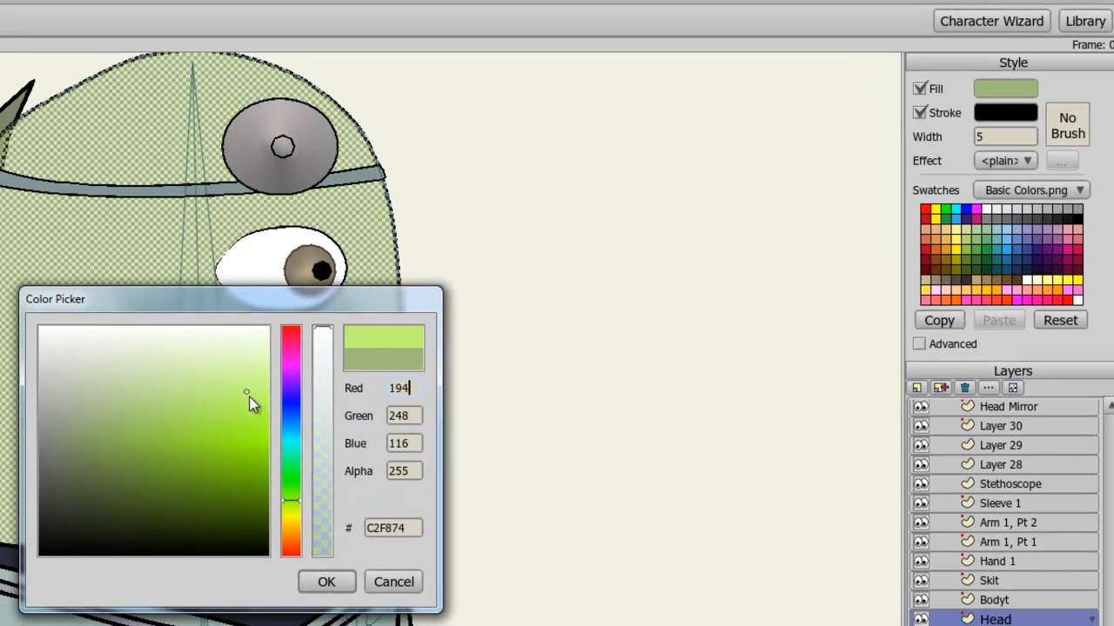
left_click_drag(288, 500, 291, 514)
left_click(327, 581)
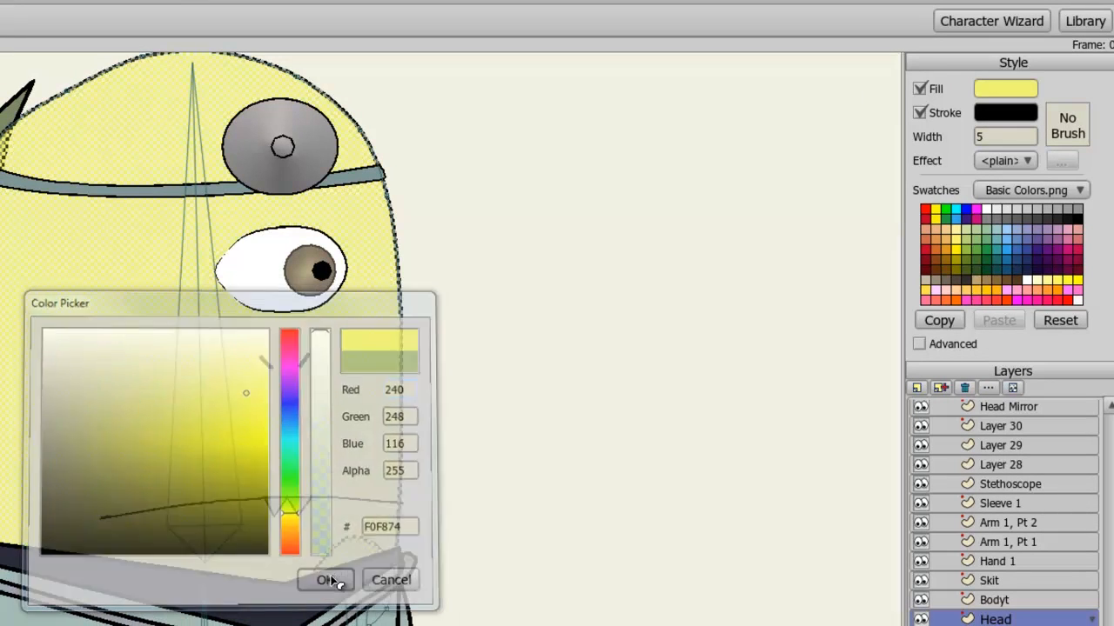
Step: Change the head shape's stroke colour to brown 8F680B
left_click(992, 115)
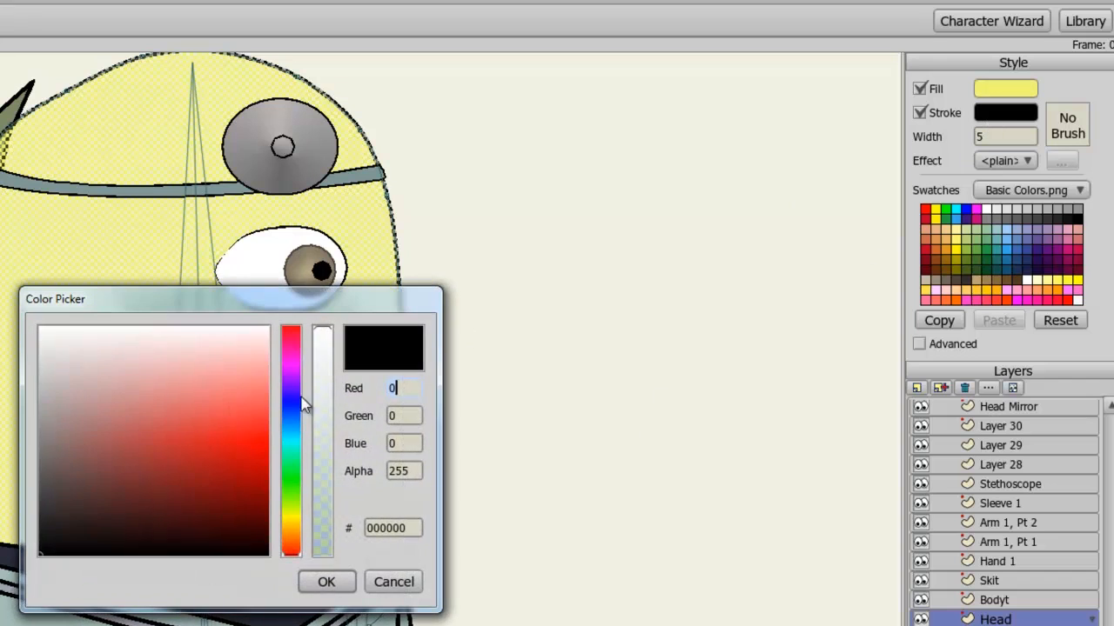
left_click_drag(292, 548, 291, 527)
left_click(235, 490)
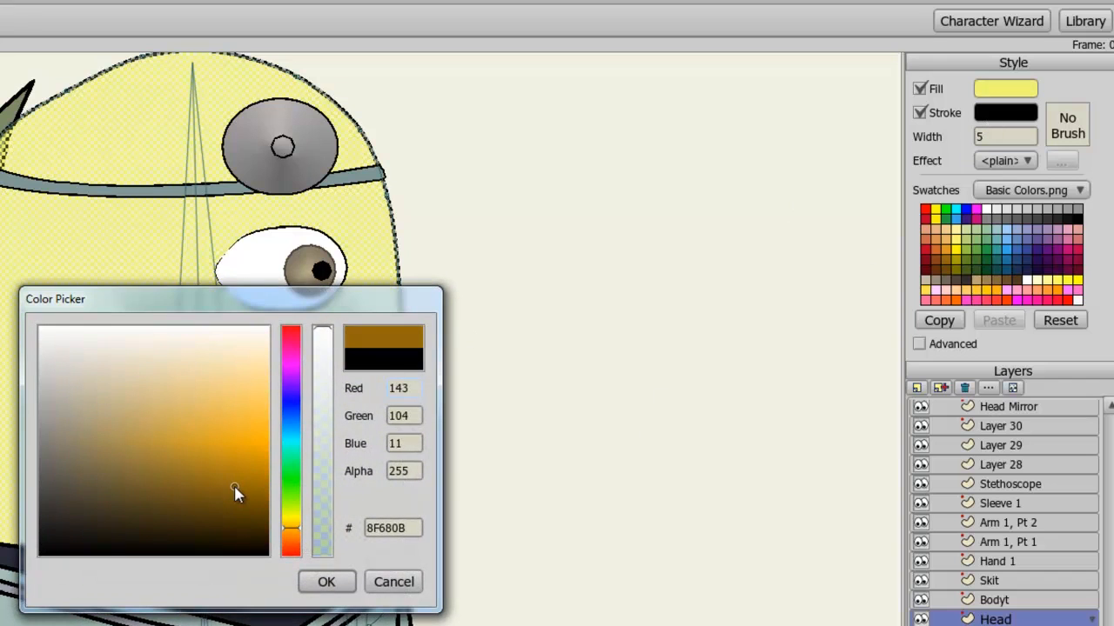
left_click(326, 581)
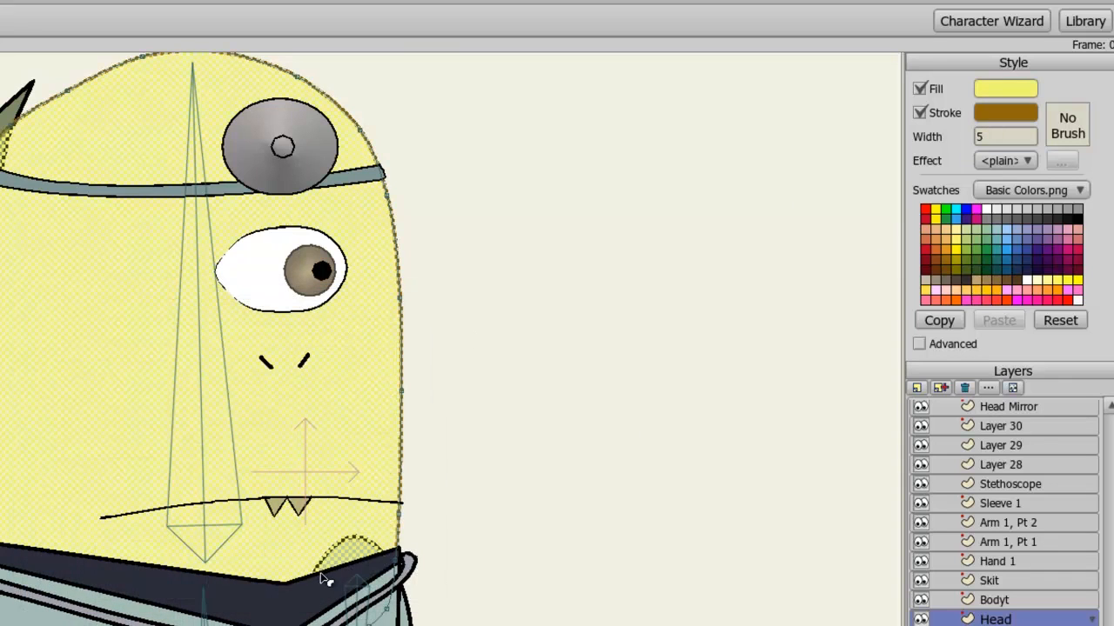
Step: Set the head outline's stroke width to 9
left_click_drag(992, 138, 964, 142)
type("6")
key("BackSpace")
type("9")
key("Return")
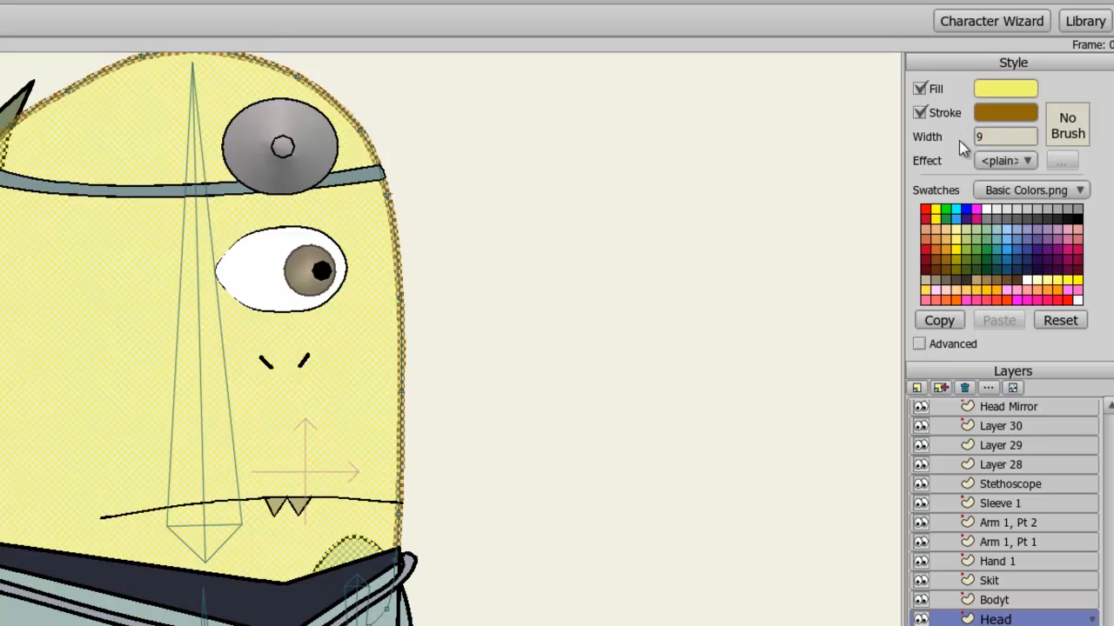
Step: Preview several stroke brushes for the head outline and choose the rough, smudgy brush that comes first after None
left_click(1068, 127)
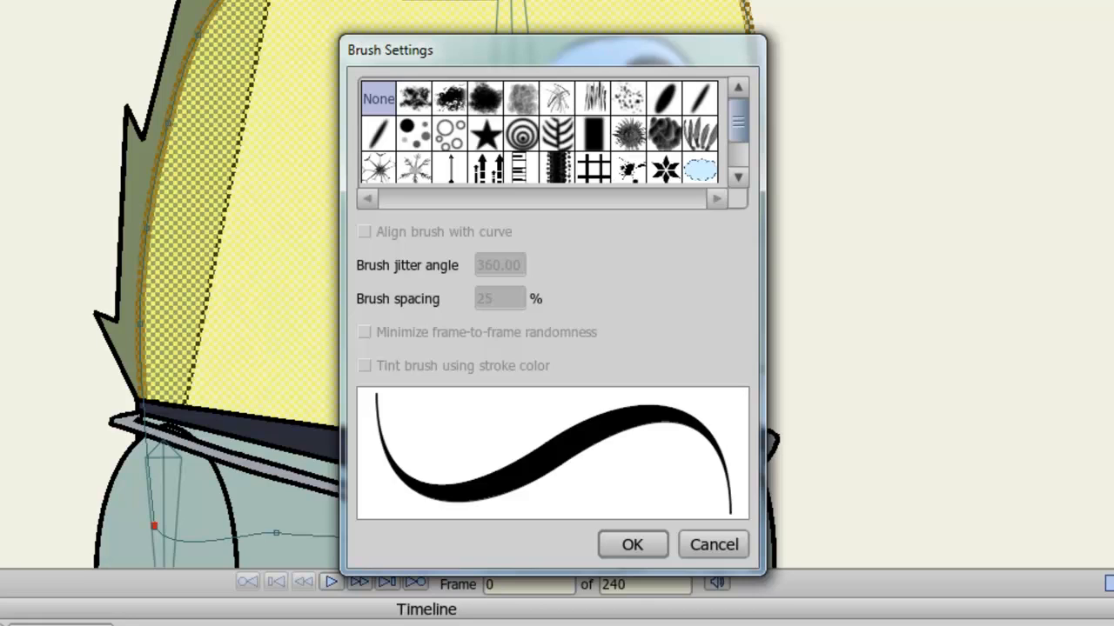
left_click(415, 99)
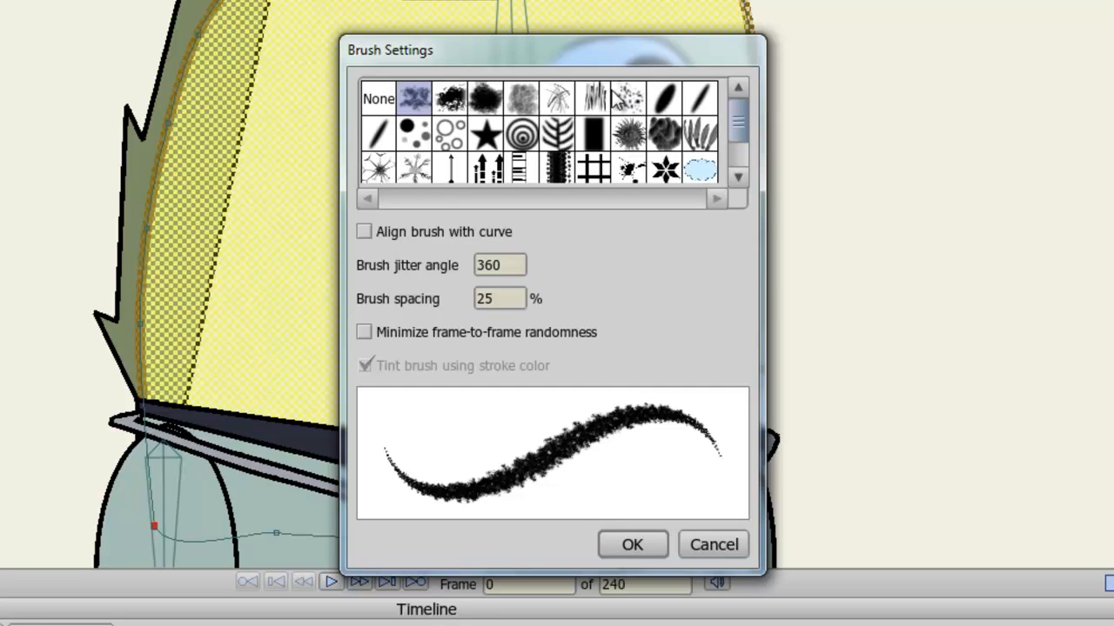
left_click(595, 98)
left_click(566, 94)
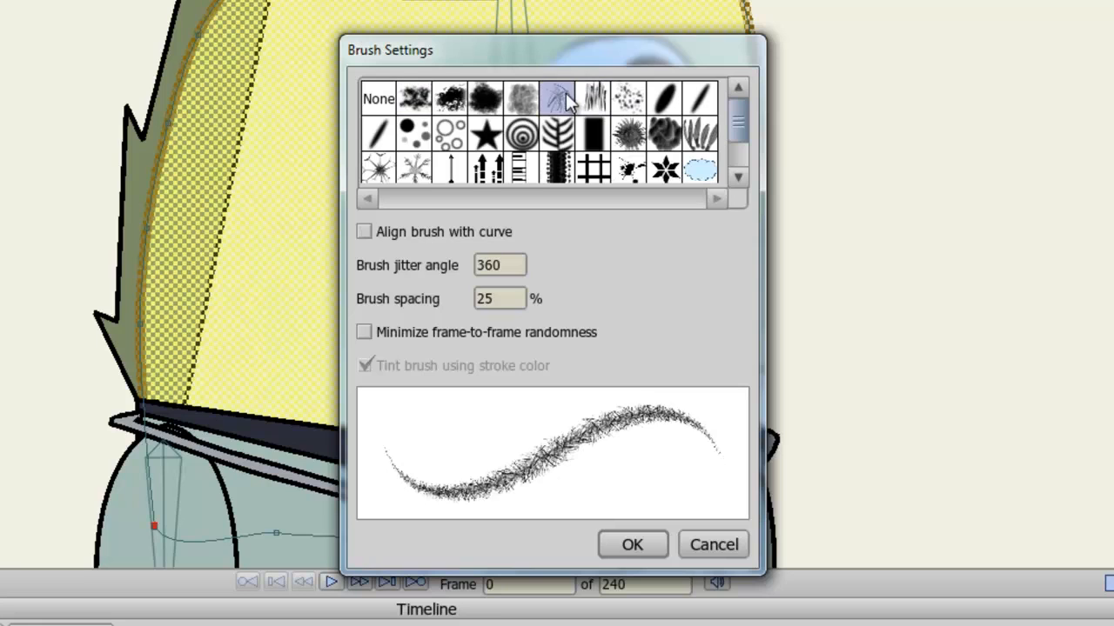
left_click(410, 170)
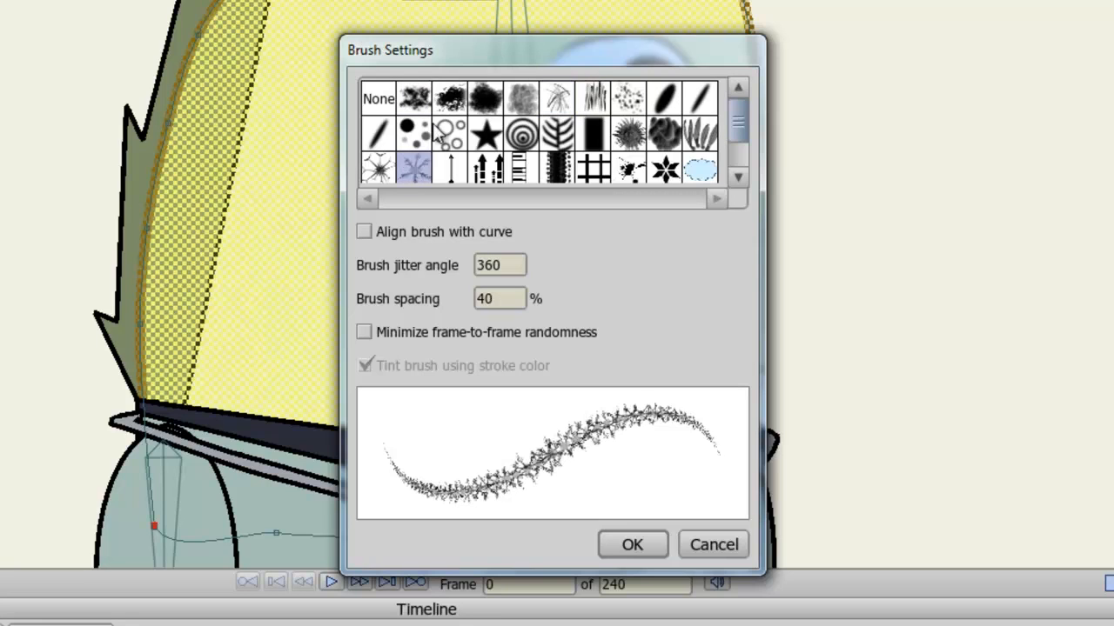
left_click(423, 100)
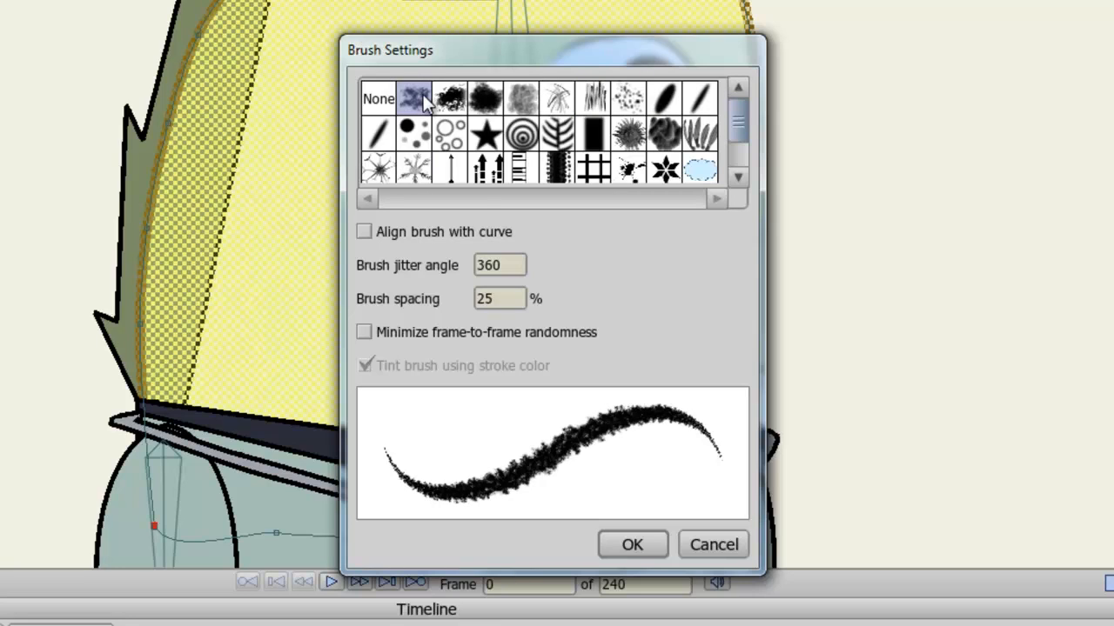
Step: Set the brush jitter angle to 80 and the brush spacing to 20%, and apply the brush to the head outline
left_click_drag(510, 265, 485, 263)
type("80")
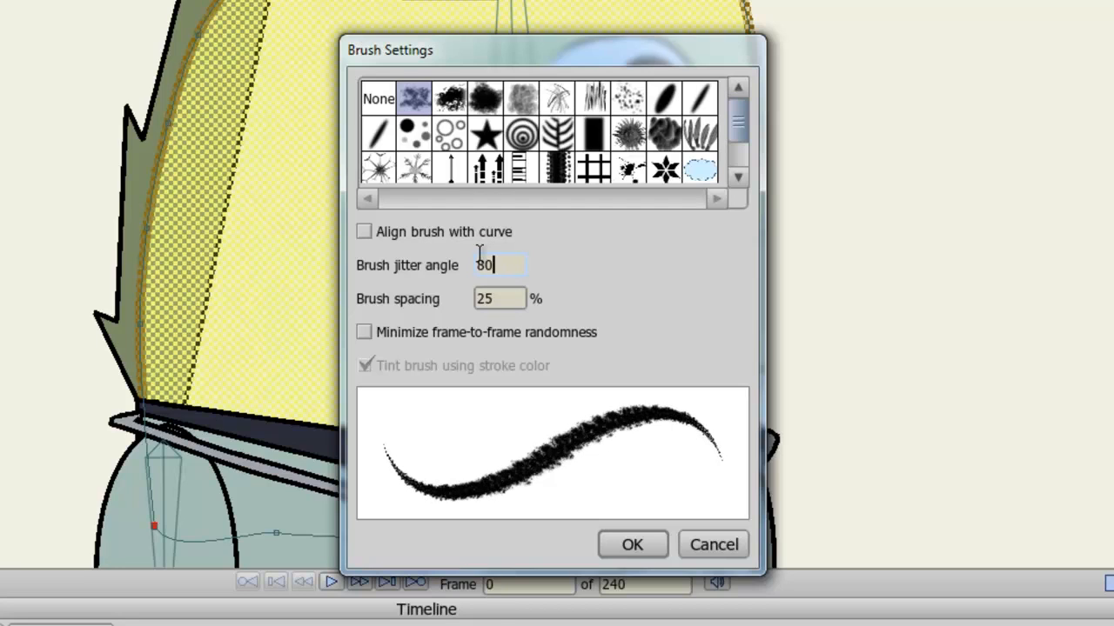
left_click_drag(506, 299, 464, 298)
type("90")
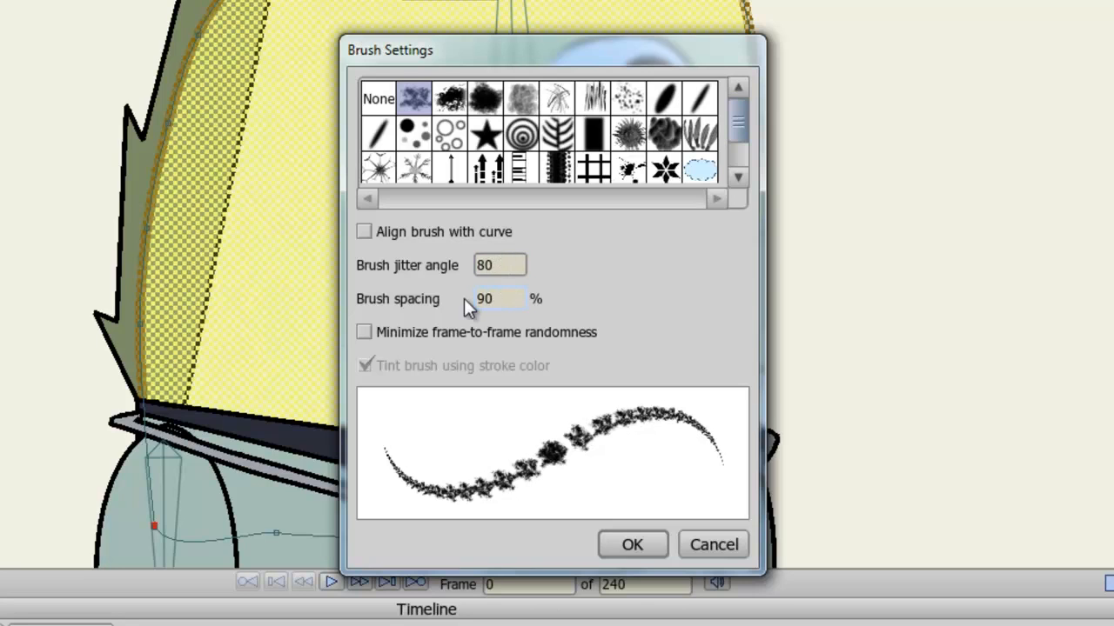
left_click_drag(502, 298, 451, 302)
type("20")
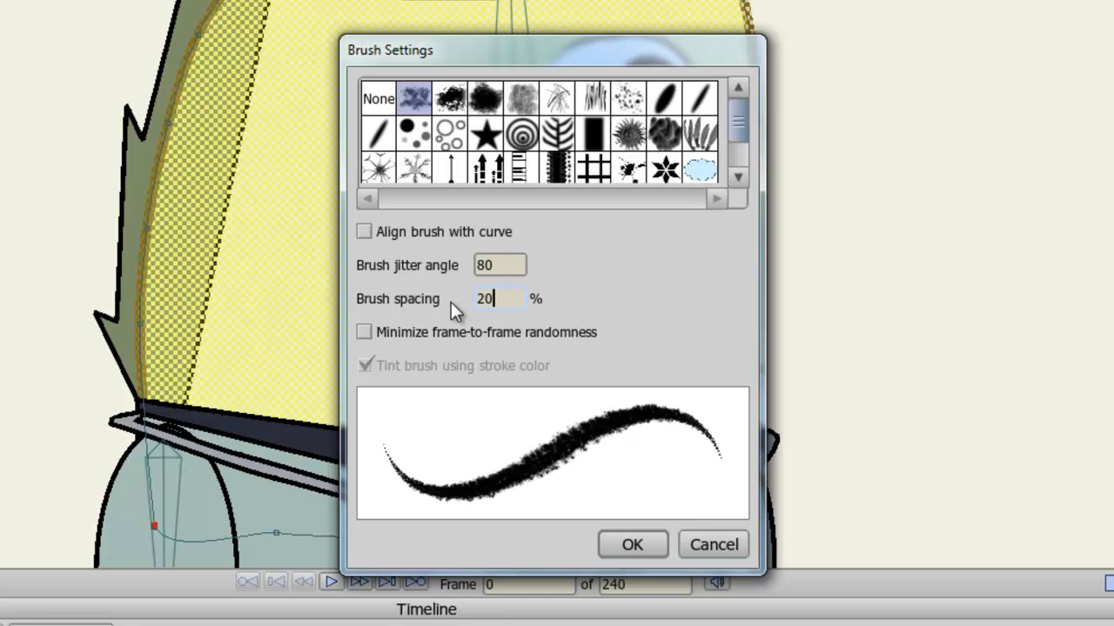
left_click(412, 332)
left_click(630, 543)
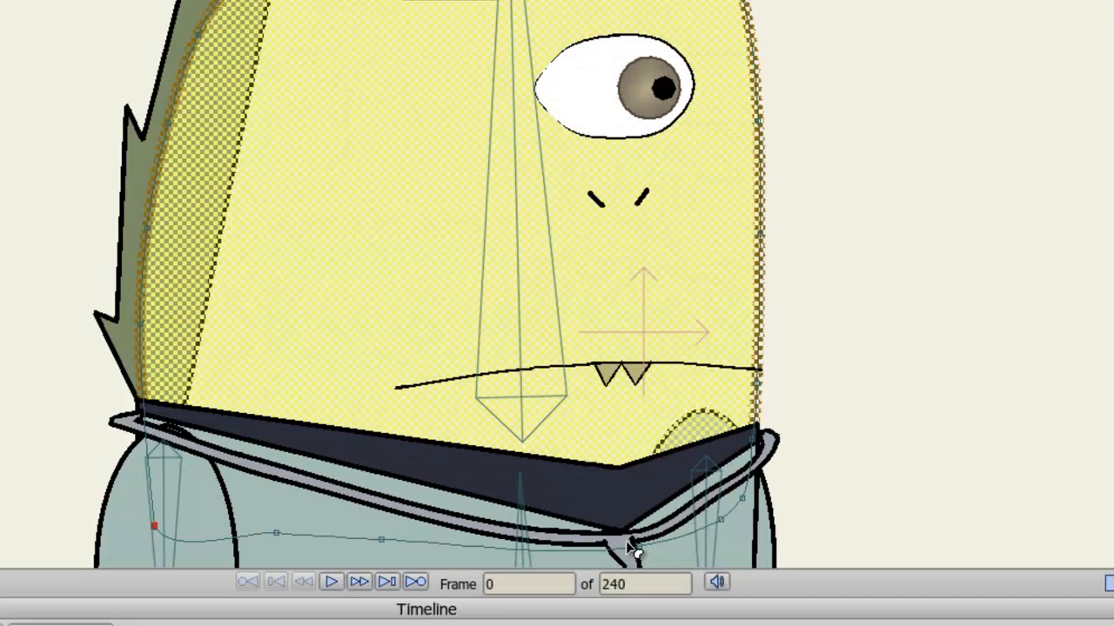
Step: Deselect the head and examine the brush texture of its outline up close
left_click(989, 118)
scroll(945, 114, "up", 5)
scroll(657, 188, "up", 2)
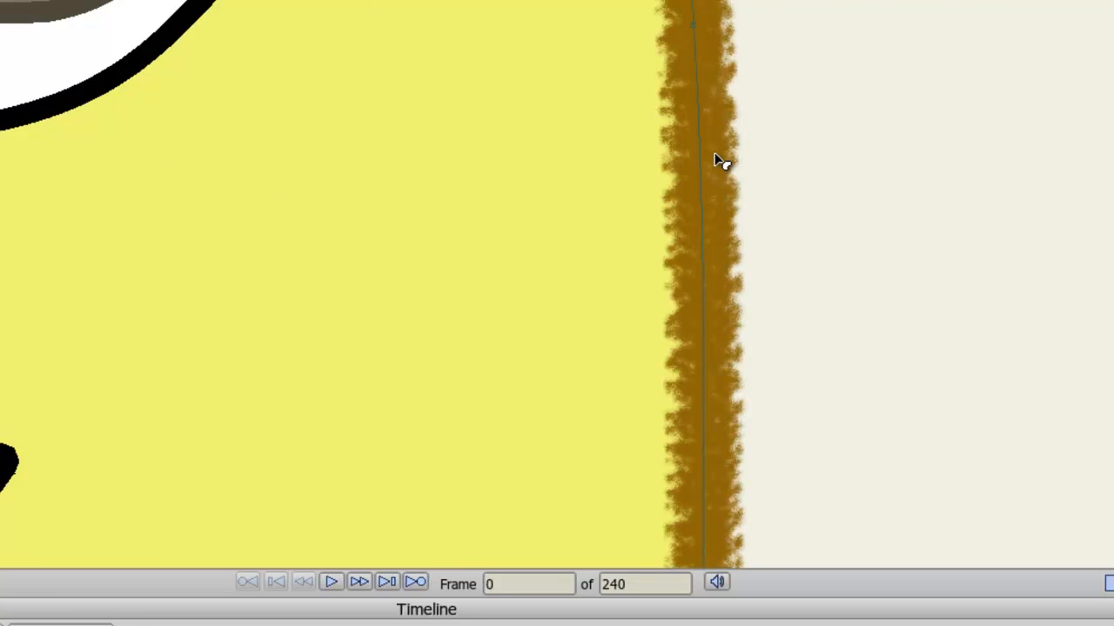
scroll(715, 161, "down", 4)
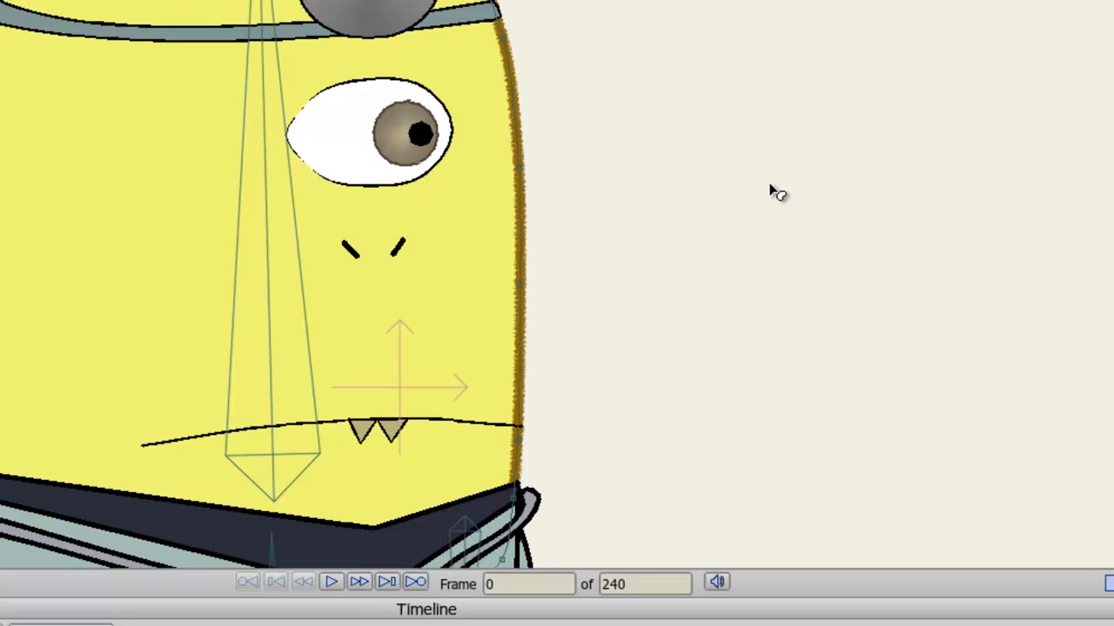
Step: Give the head a Shaded effect with a light angle of about 129.56, an offset of 23 and a blur of 0
left_click(474, 104)
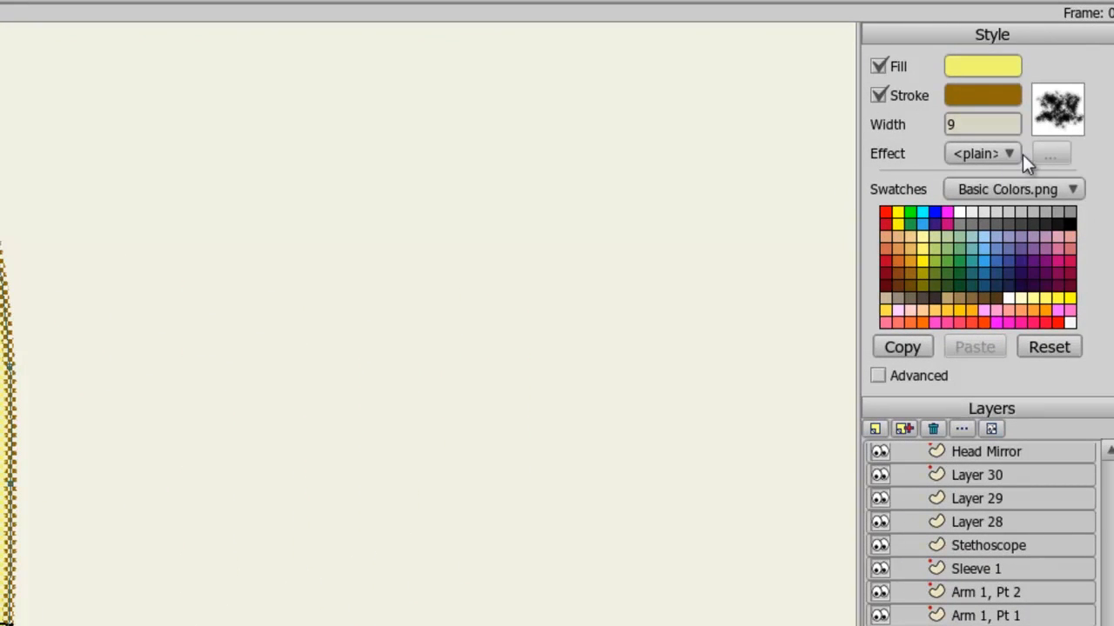
left_click(1012, 154)
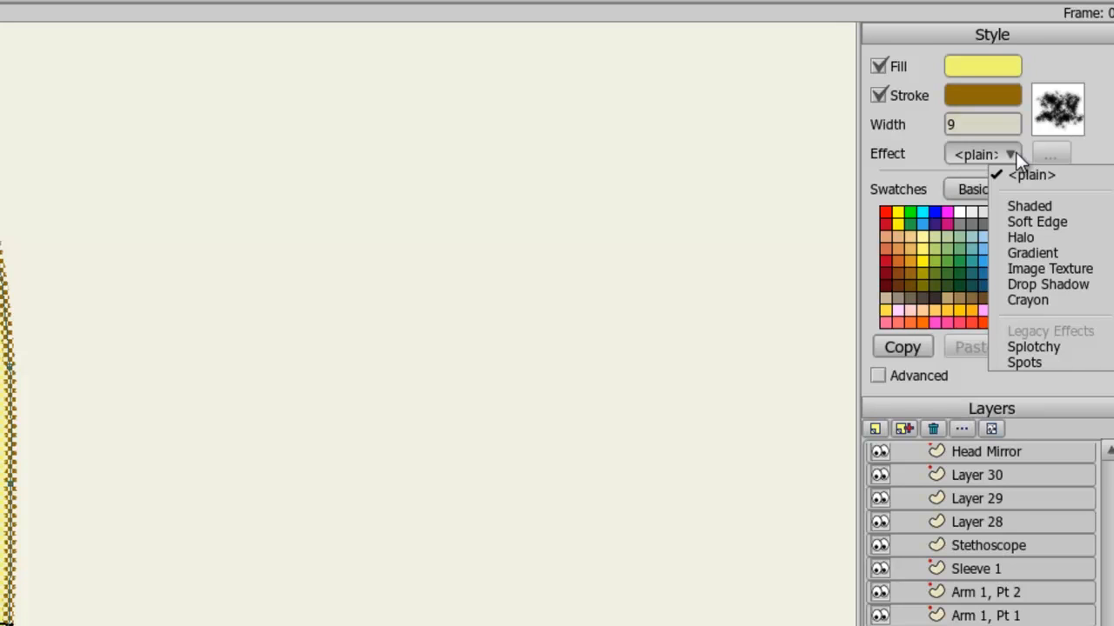
left_click(1027, 207)
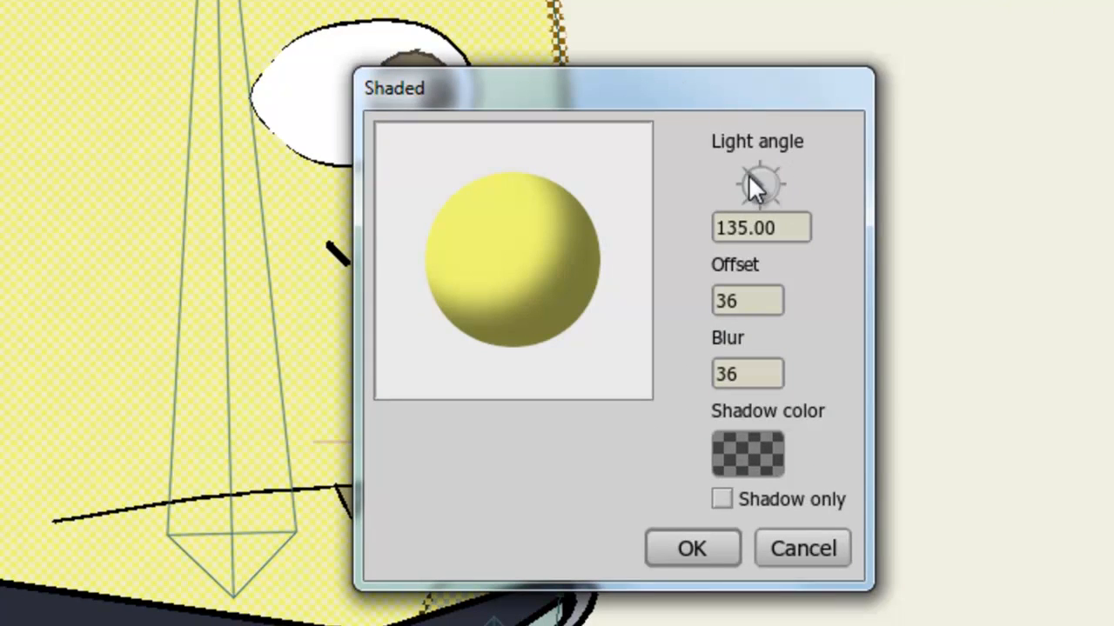
mouse_move(749, 172)
left_mouse_down()
mouse_move(767, 162)
mouse_move(799, 192)
mouse_move(720, 209)
mouse_move(732, 149)
left_mouse_up()
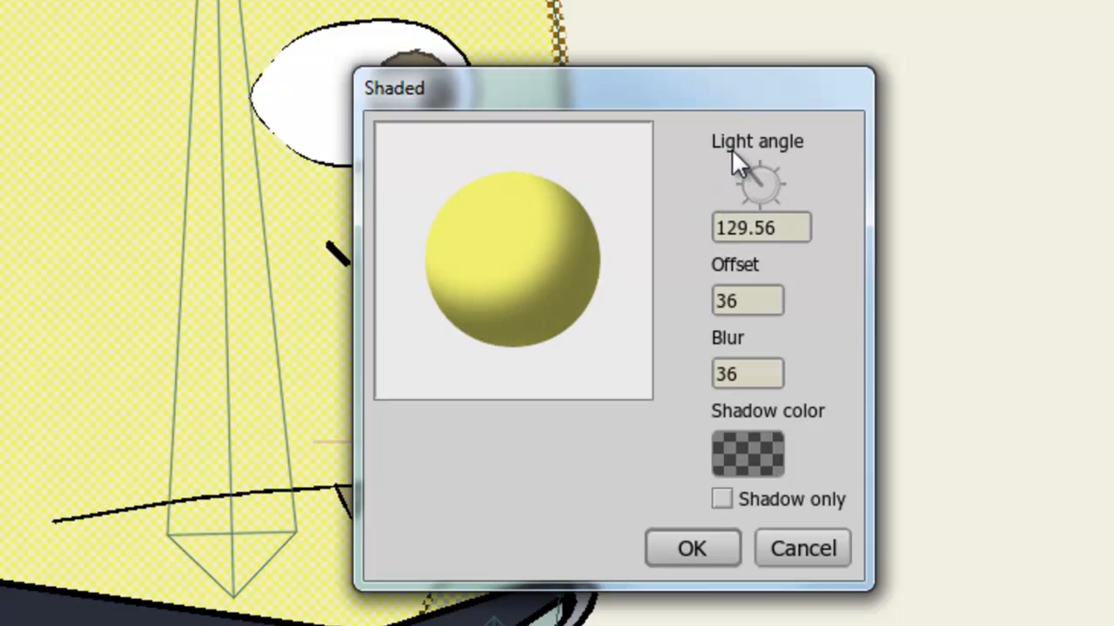
left_click_drag(739, 301, 700, 301)
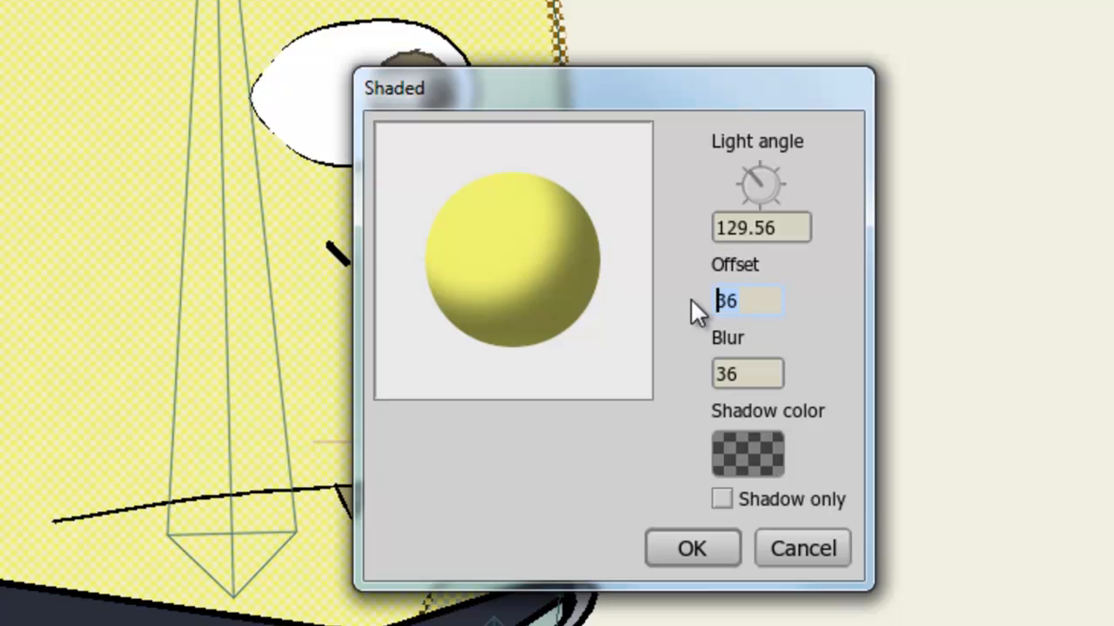
type("23")
left_click(756, 374)
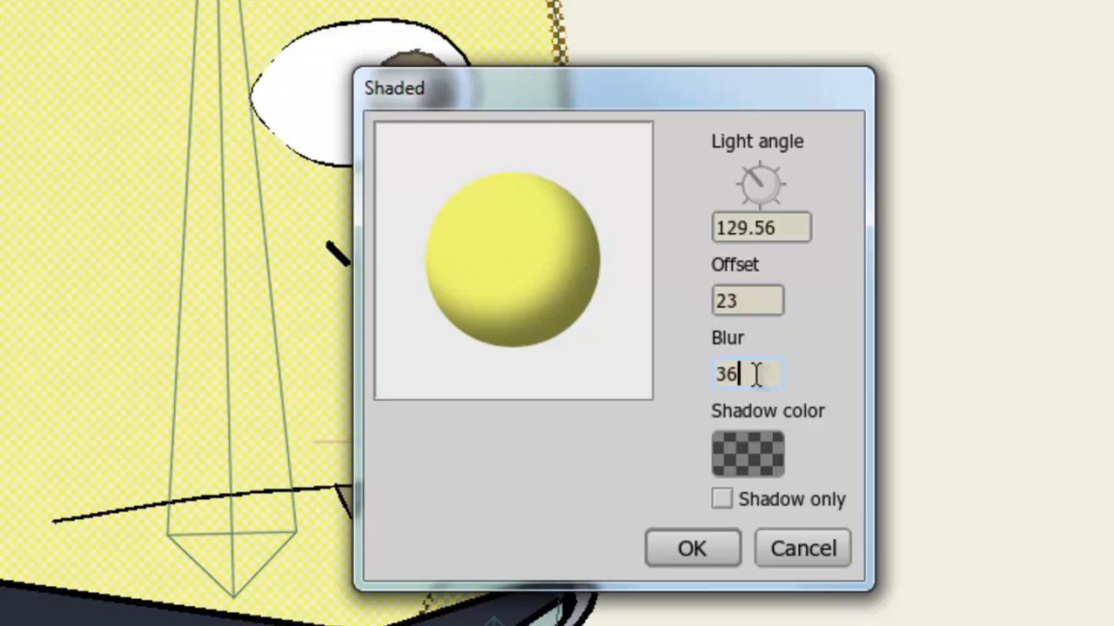
left_click_drag(742, 374, 704, 374)
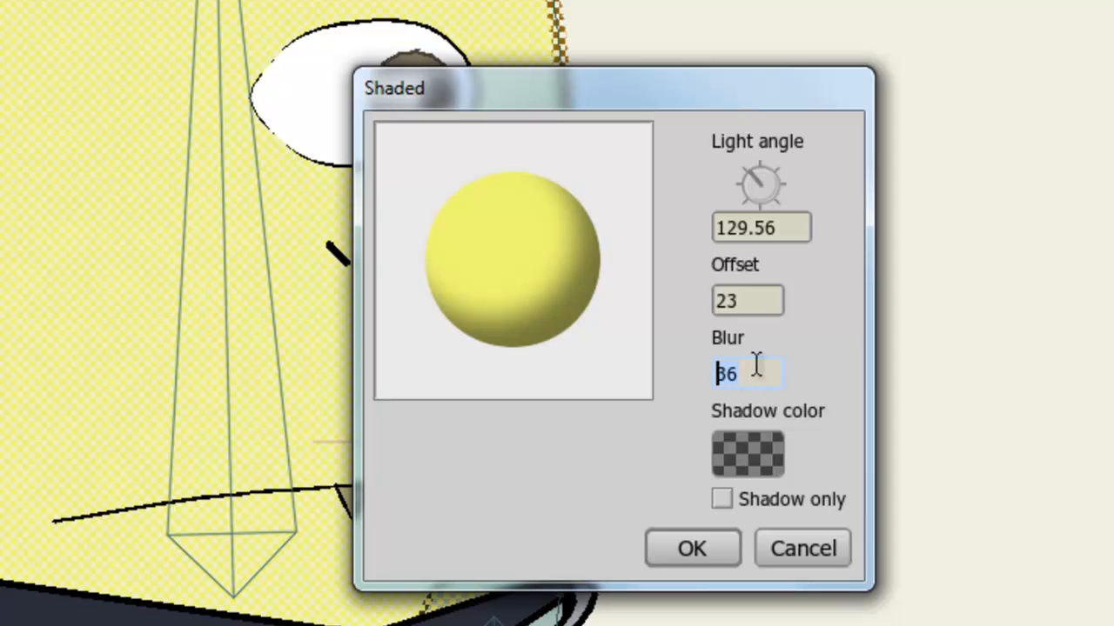
type("0")
left_click(772, 301)
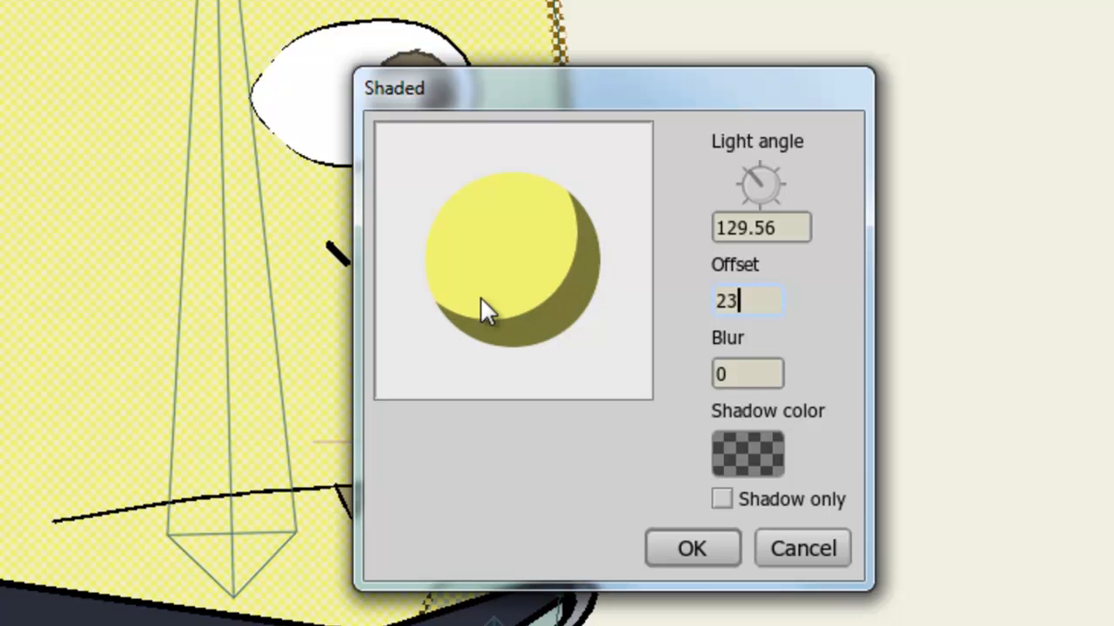
Step: Set the shading's shadow colour to dark brown 5D5007 with an alpha of 255 and apply the effect
left_click(766, 448)
left_click(715, 450)
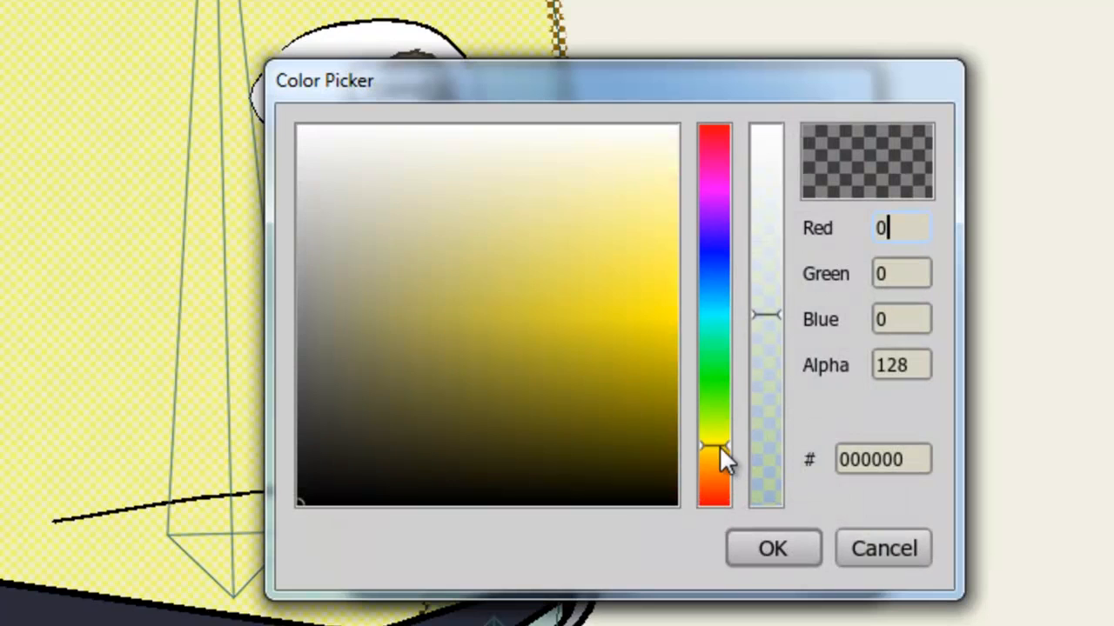
left_click_drag(623, 423, 621, 430)
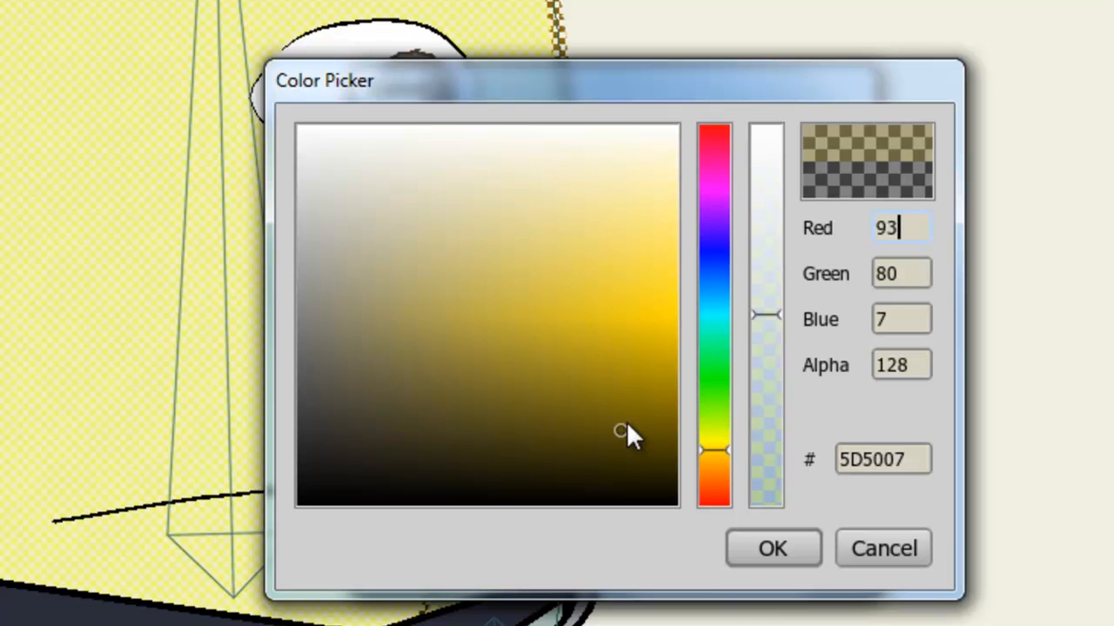
left_click_drag(759, 316, 781, 92)
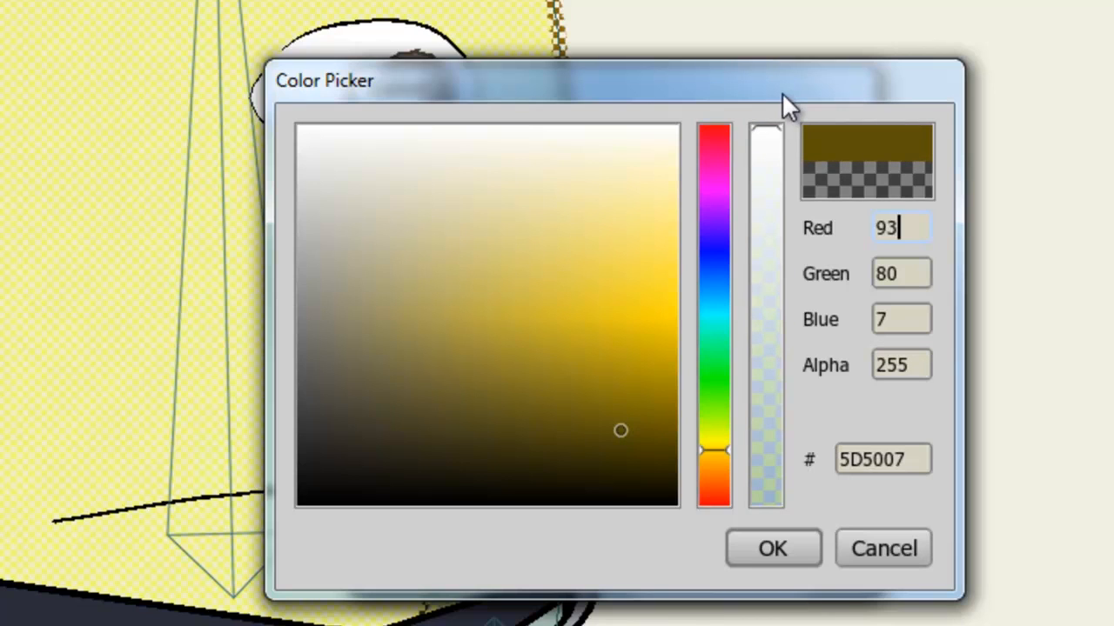
left_click(766, 550)
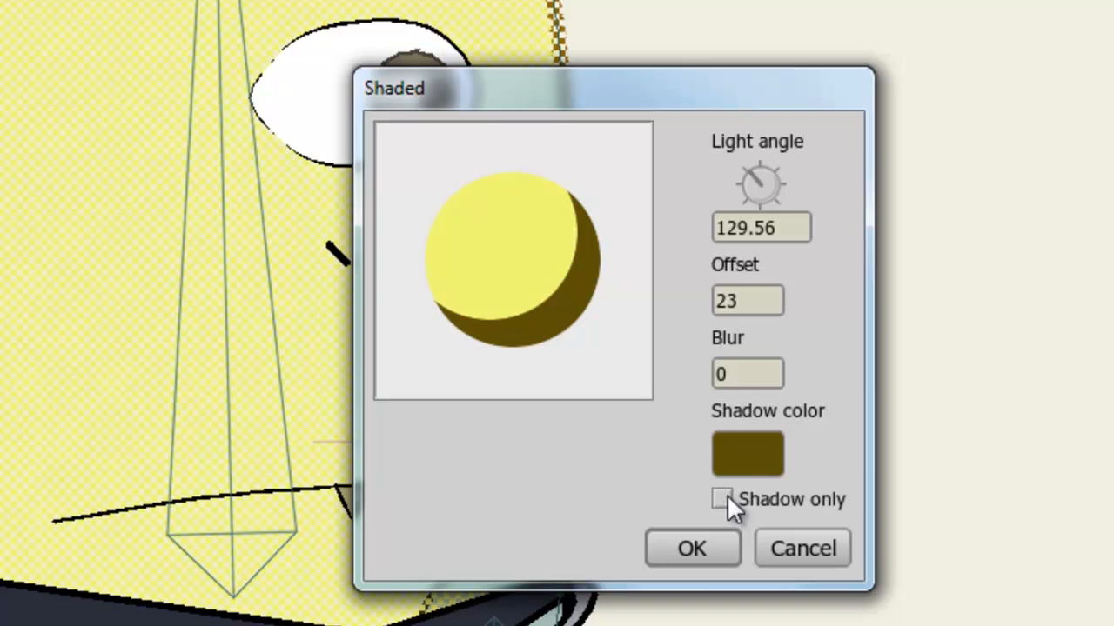
left_click(697, 548)
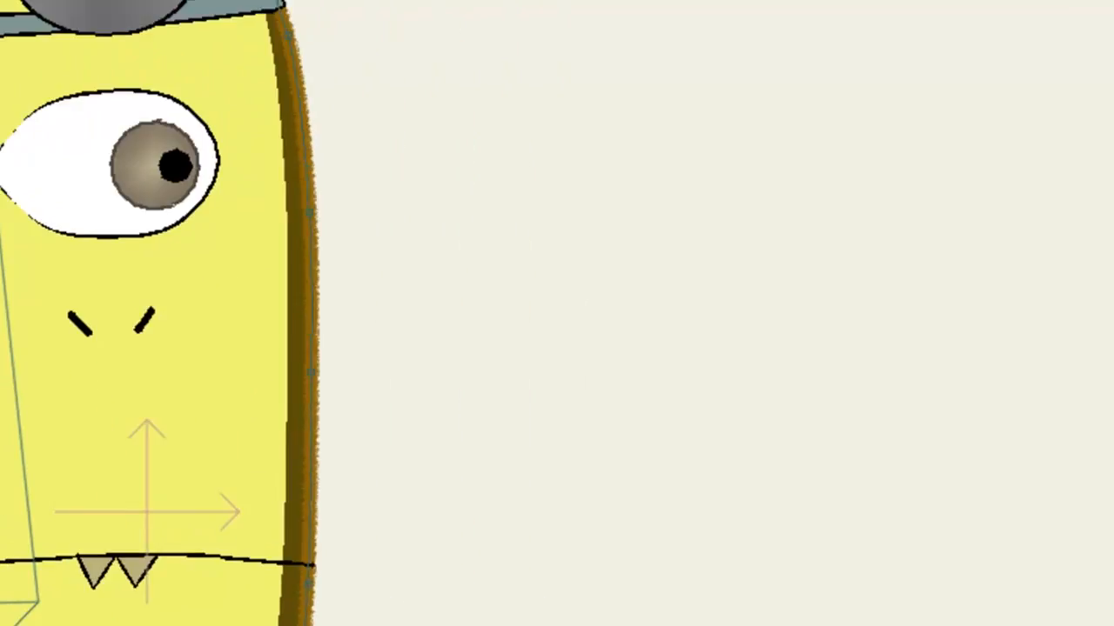
Step: Reselect the head shape and change its fill effect from Shaded to Gradient
left_click(1018, 103)
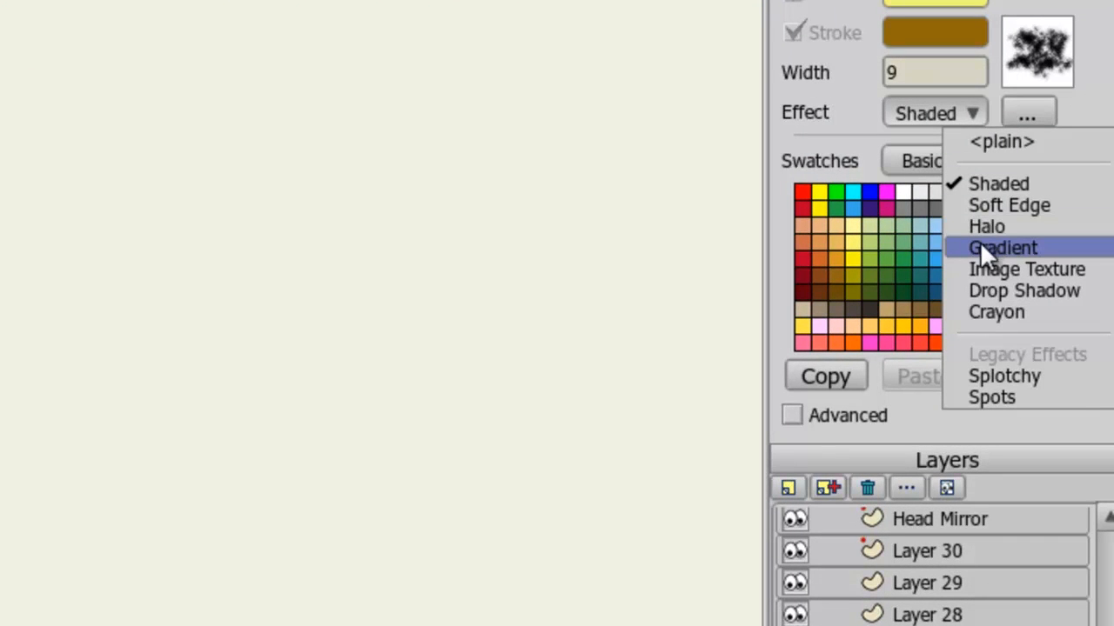
left_click(703, 147)
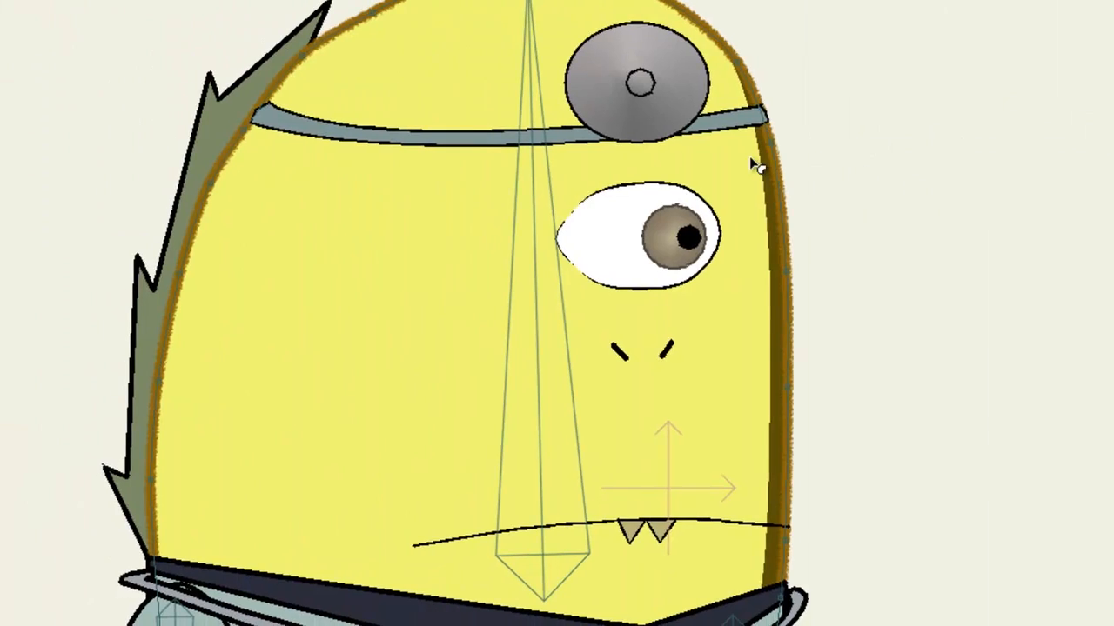
left_click(729, 165)
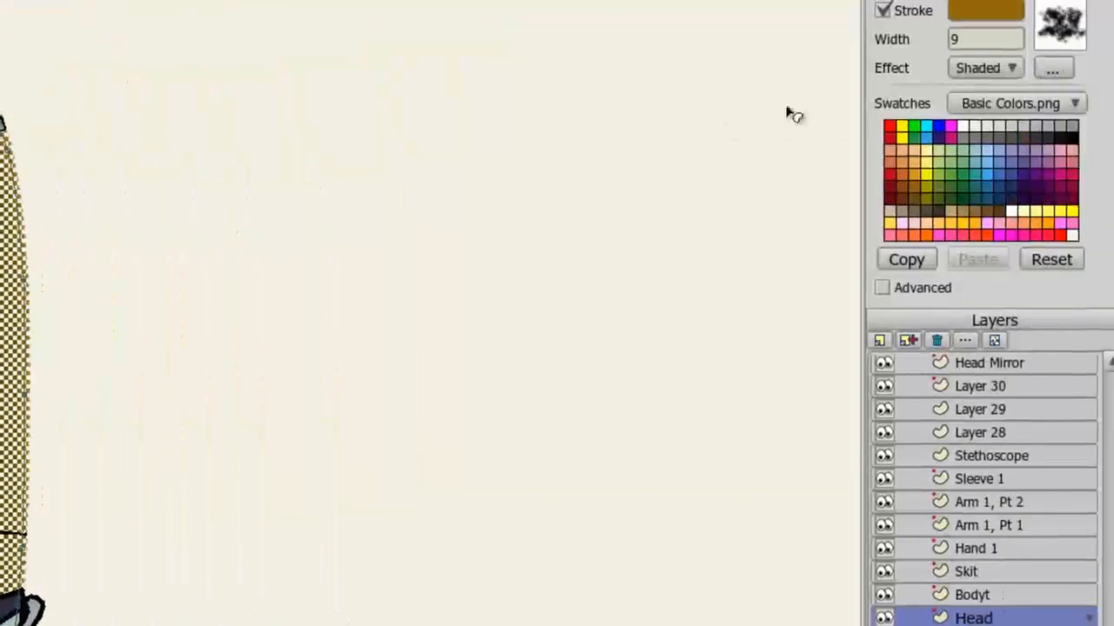
left_click(1010, 67)
left_click(1026, 166)
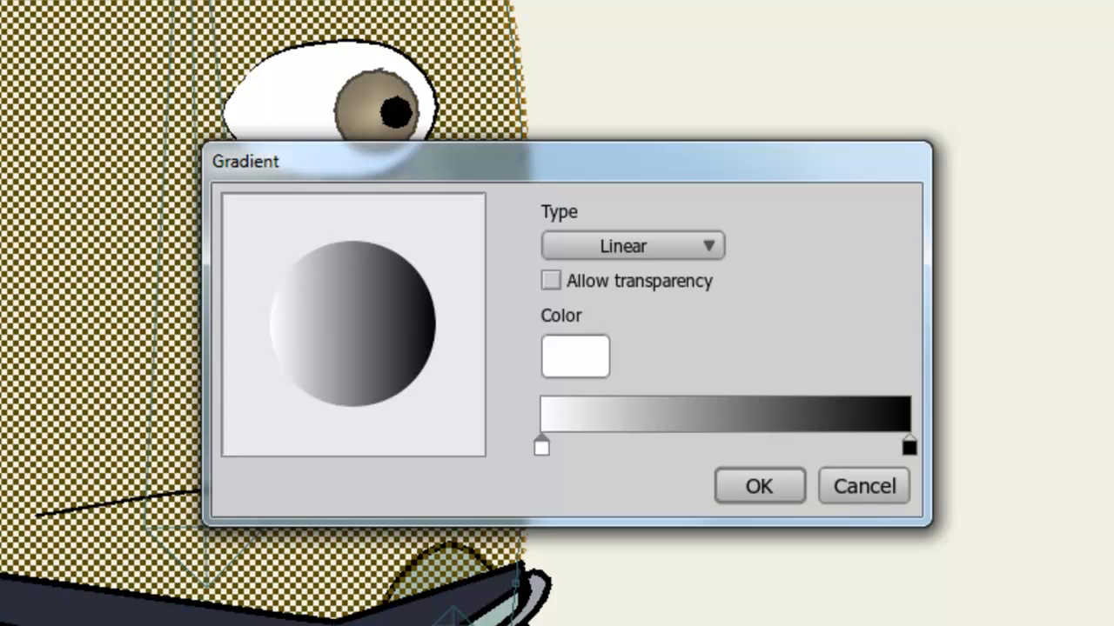
Step: Preview the Reflected and Angle gradient types, and set the gradient type to Radial
left_click(686, 248)
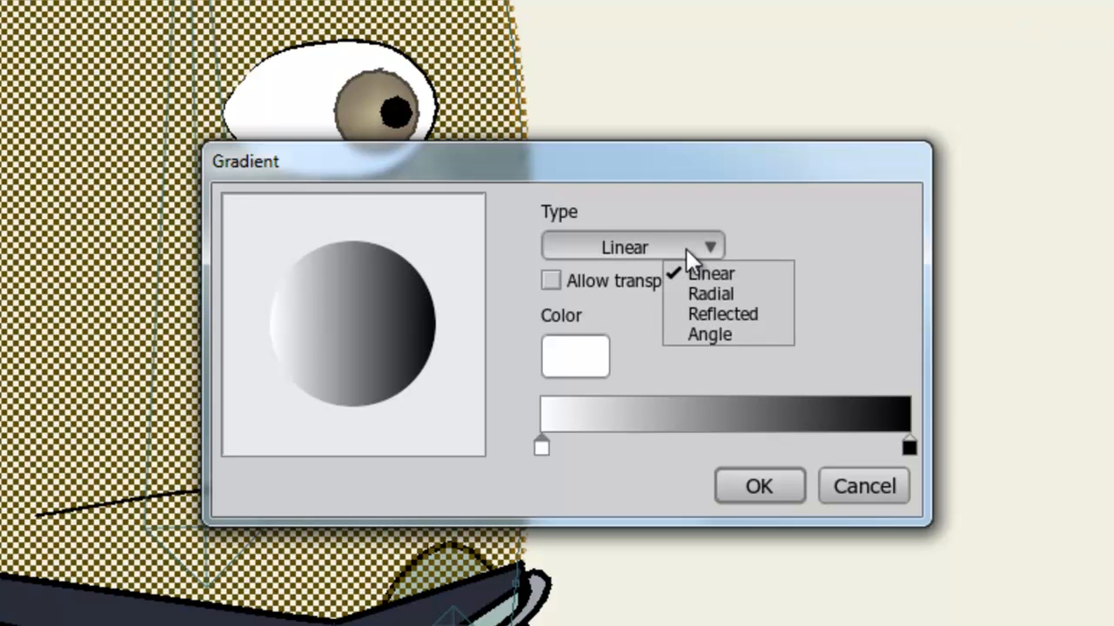
left_click(758, 314)
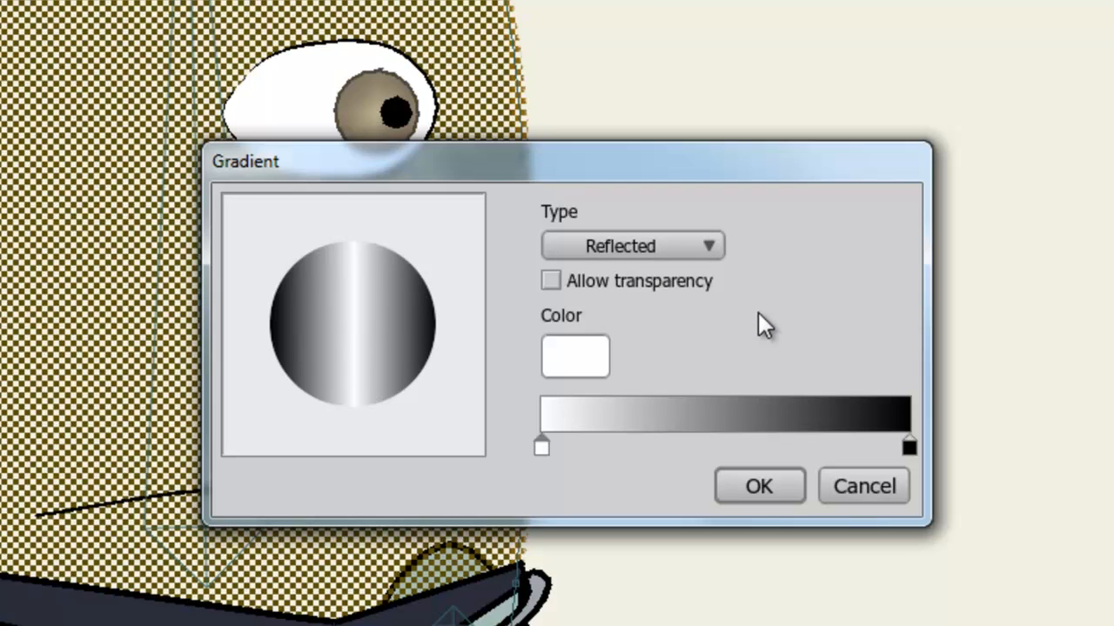
left_click(706, 245)
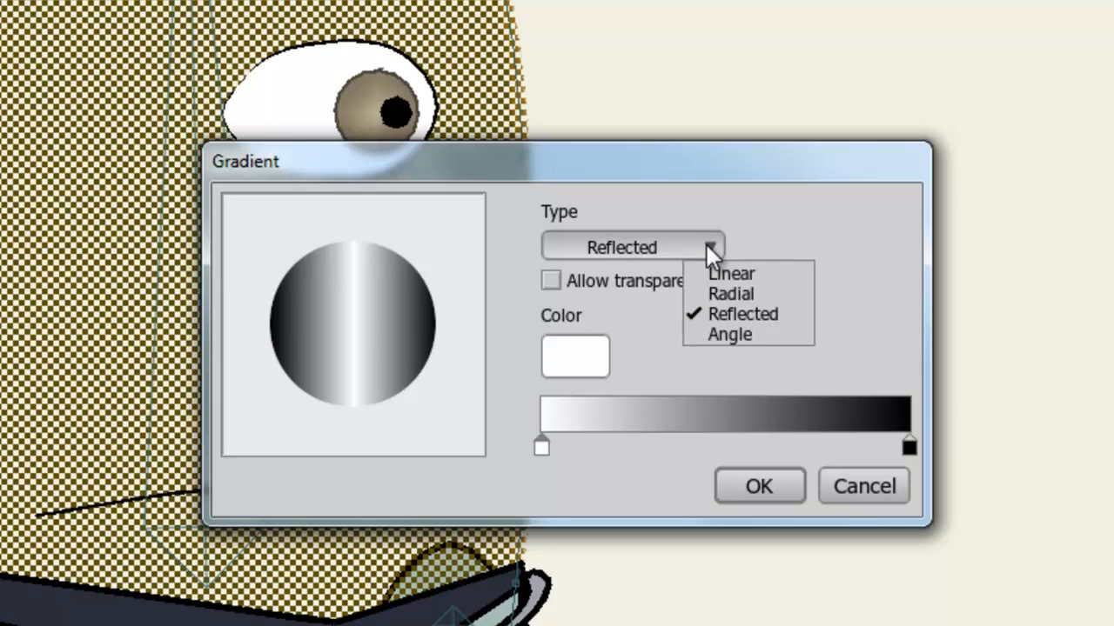
left_click(769, 339)
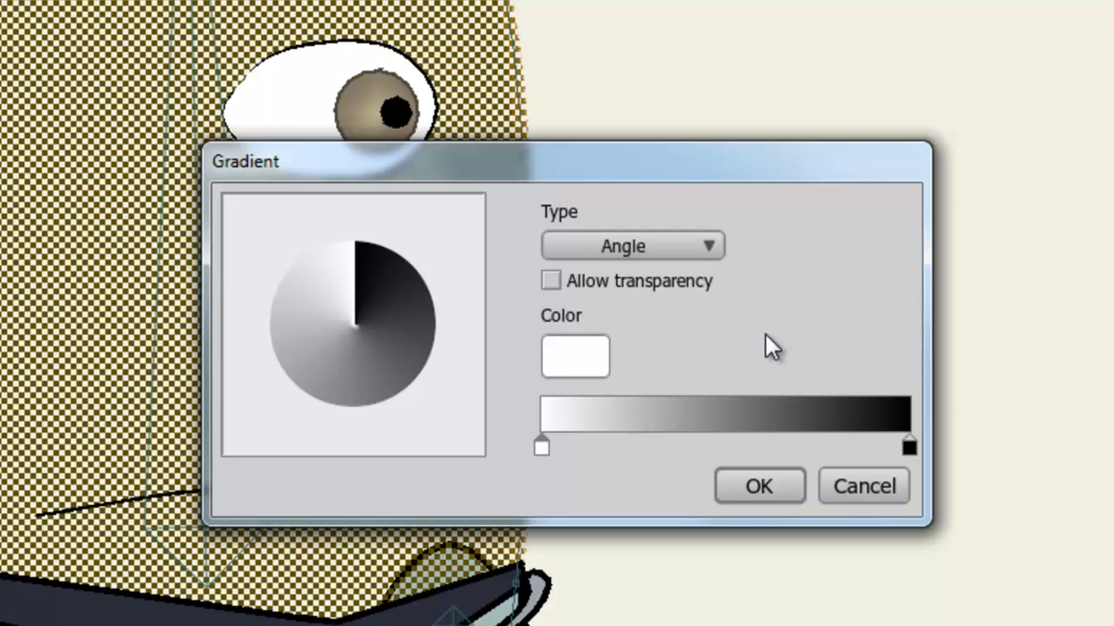
left_click(702, 249)
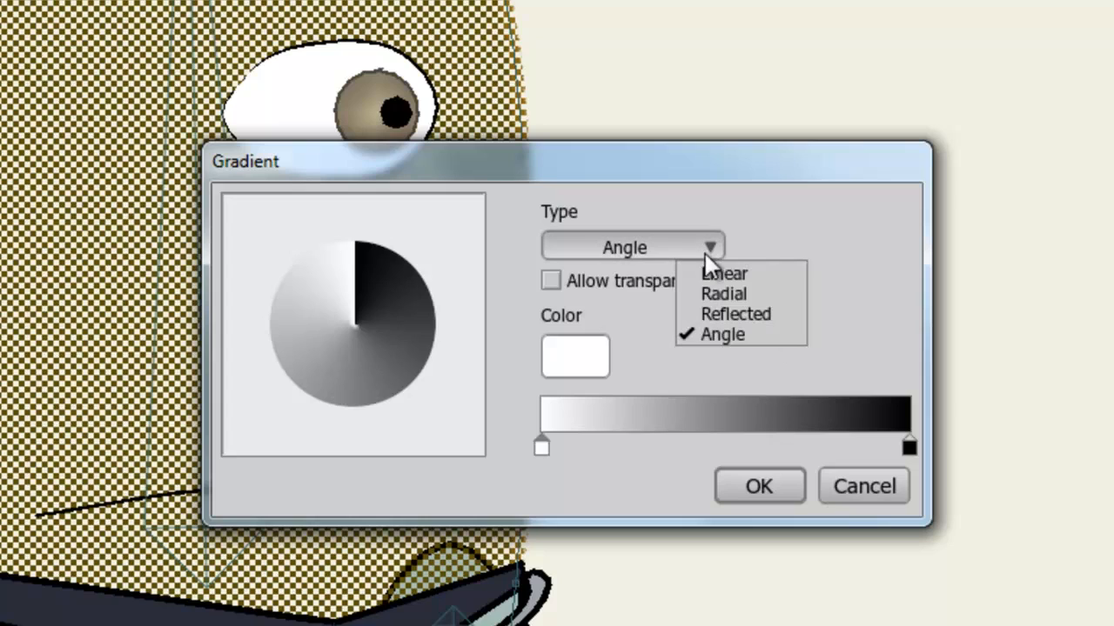
left_click(731, 293)
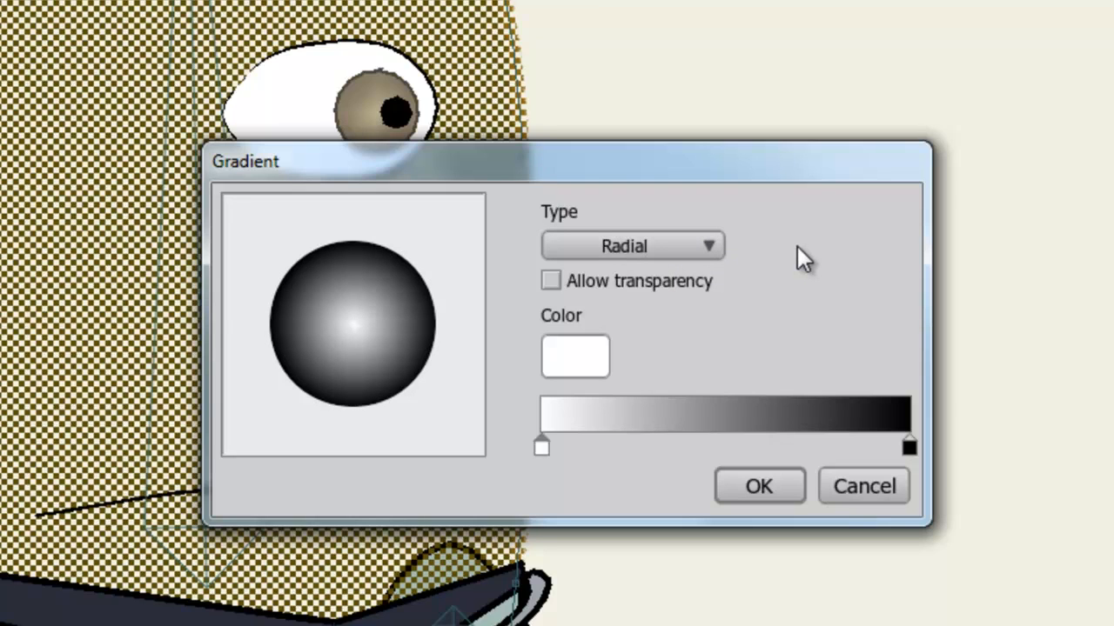
Step: Set the gradient's start colour to muted green 467E63 with an alpha of 255
double_click(542, 447)
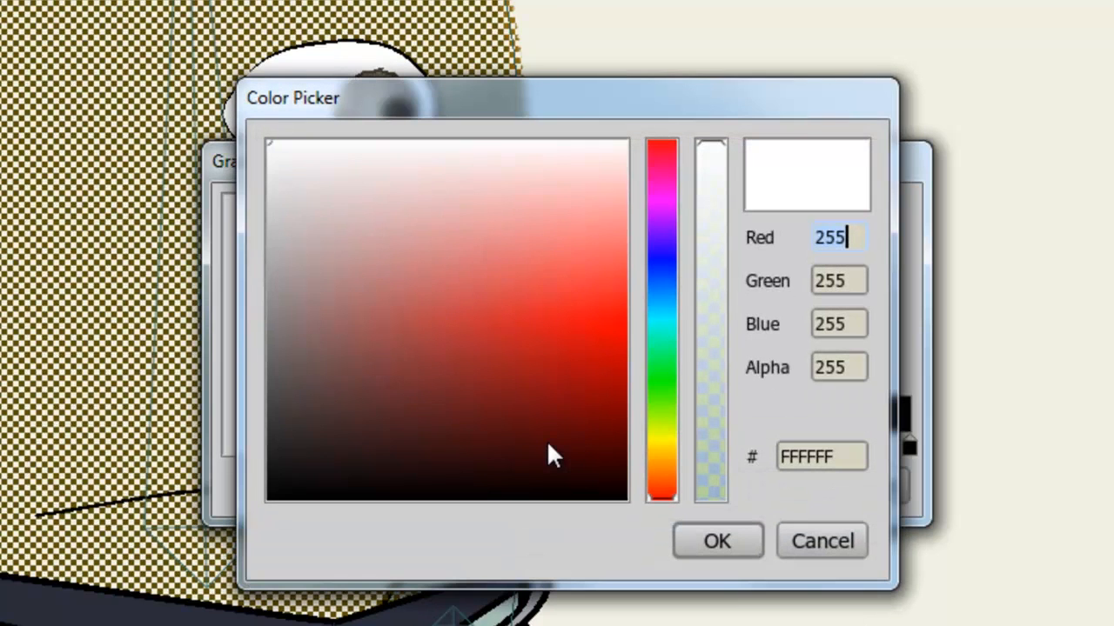
left_click_drag(662, 392, 667, 361)
left_click(370, 361)
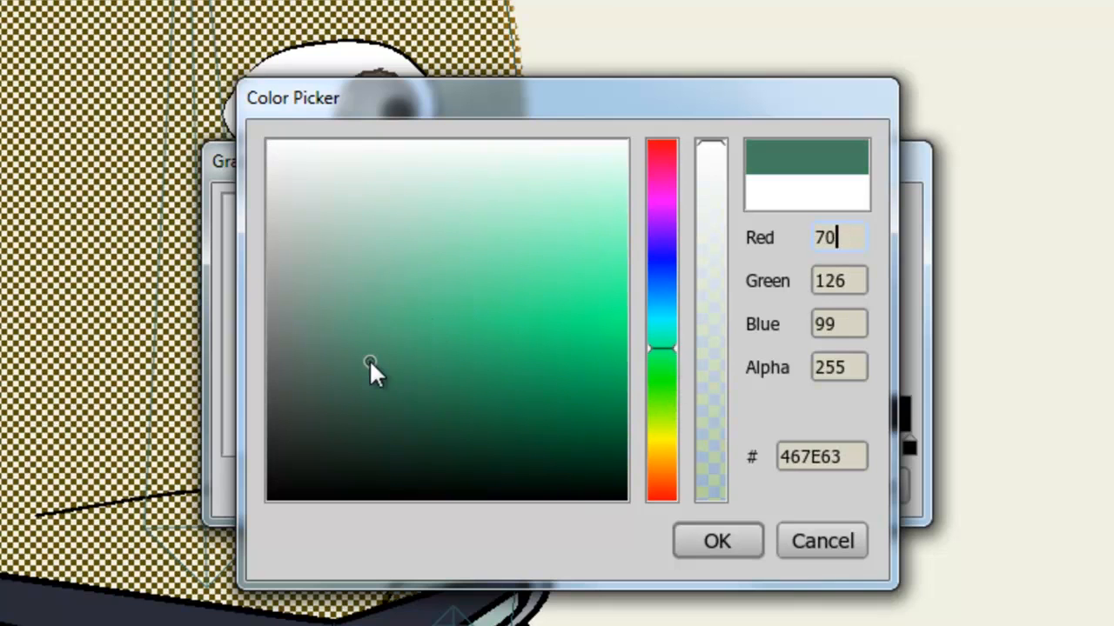
left_click(717, 541)
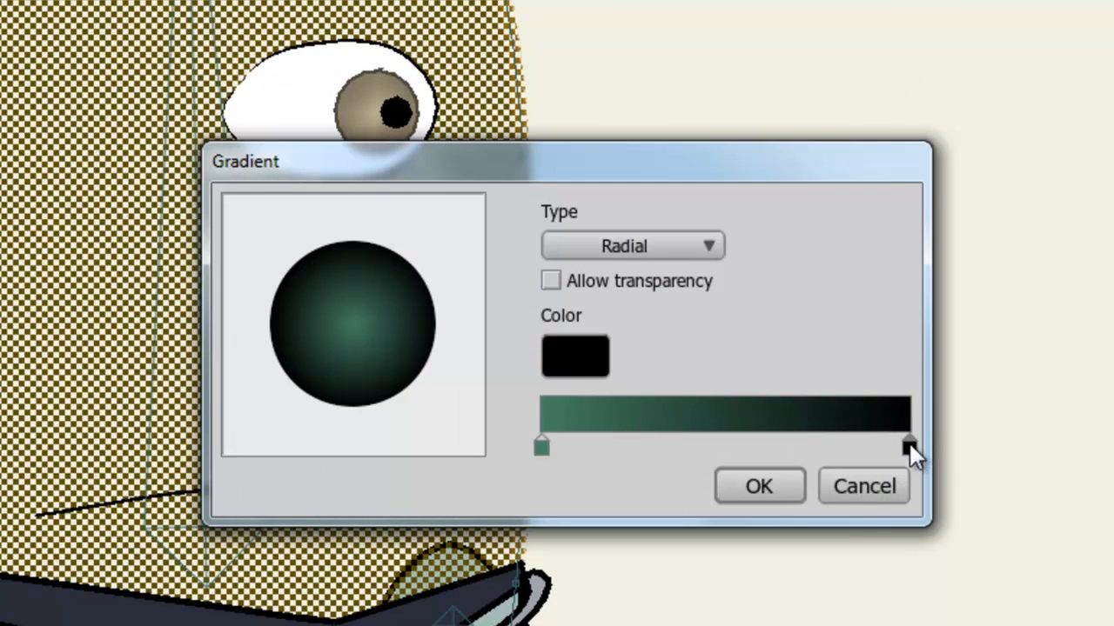
Step: Set the gradient's end colour to a bright green
double_click(909, 444)
left_click(670, 370)
left_click(596, 291)
left_click(595, 287)
left_click(744, 532)
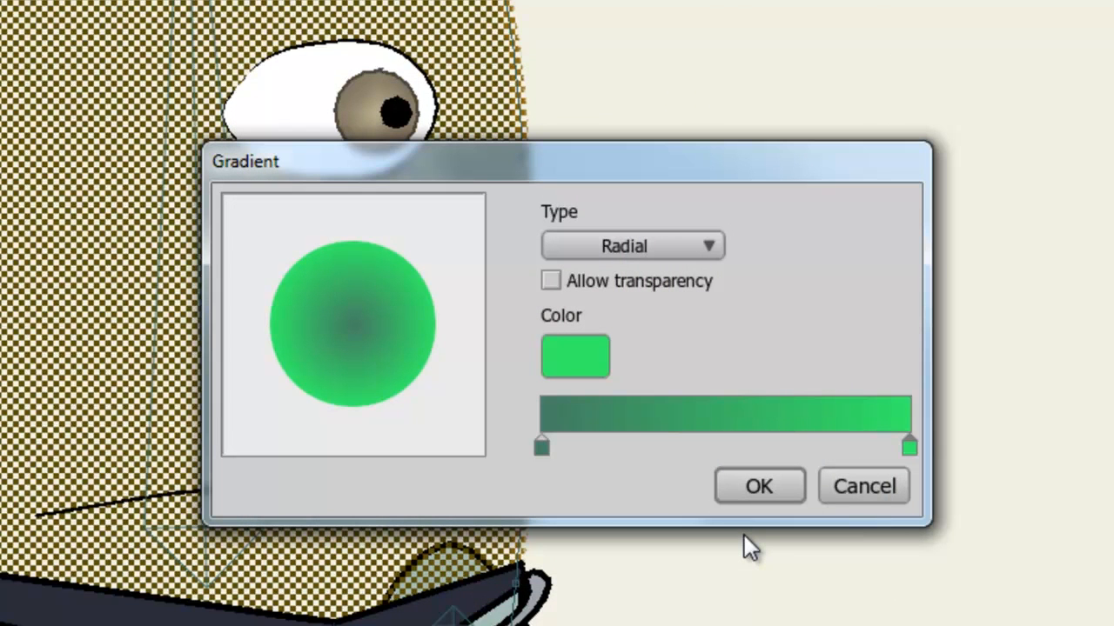
Step: Add a colour stop at the gradient's midpoint, and shift the applied gradient's centre down near the mouth and its end below the crown
left_click(728, 446)
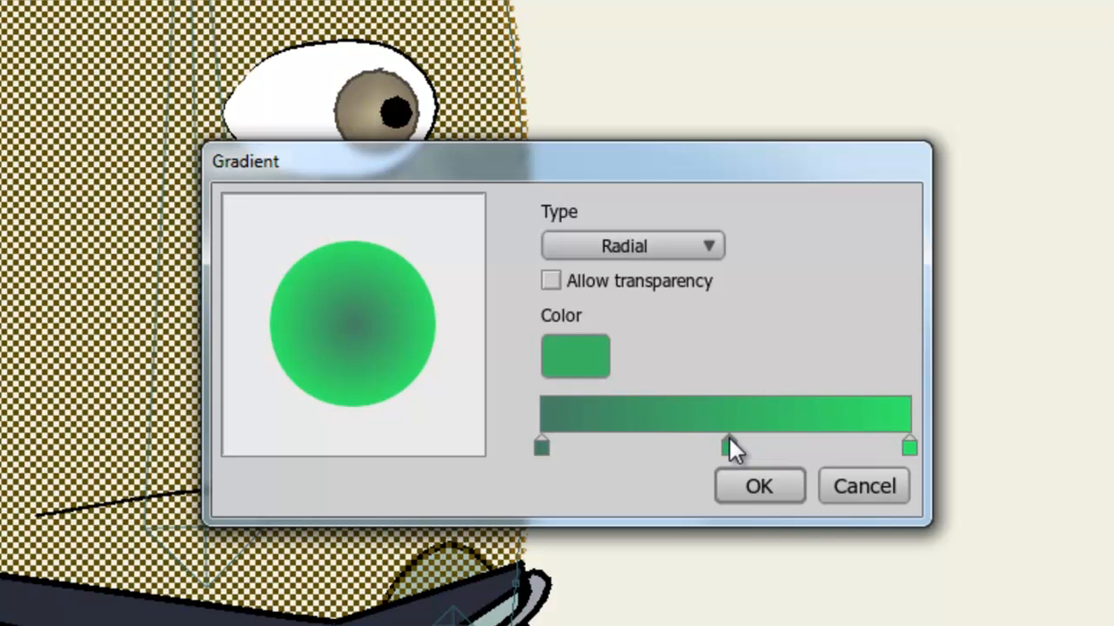
left_click(773, 492)
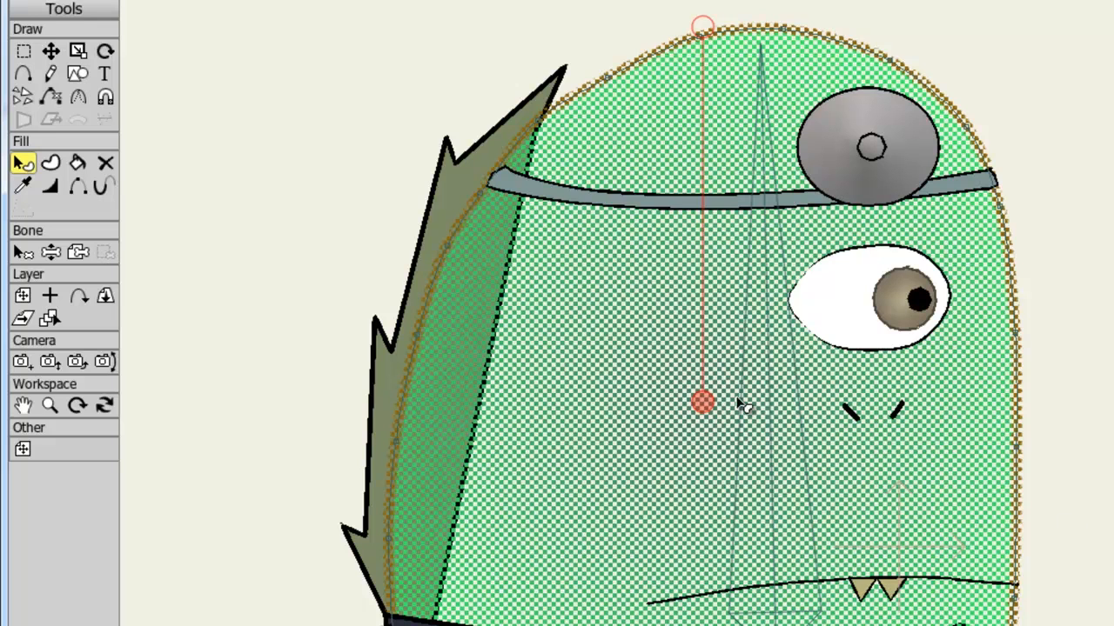
mouse_move(704, 401)
left_mouse_down()
mouse_move(749, 440)
mouse_move(937, 517)
mouse_move(860, 440)
mouse_move(822, 531)
mouse_move(821, 571)
left_mouse_up()
mouse_move(814, 190)
left_mouse_down()
mouse_move(809, 3)
mouse_move(833, 356)
mouse_move(811, 61)
mouse_move(846, 186)
mouse_move(846, 322)
mouse_move(788, 106)
left_mouse_up()
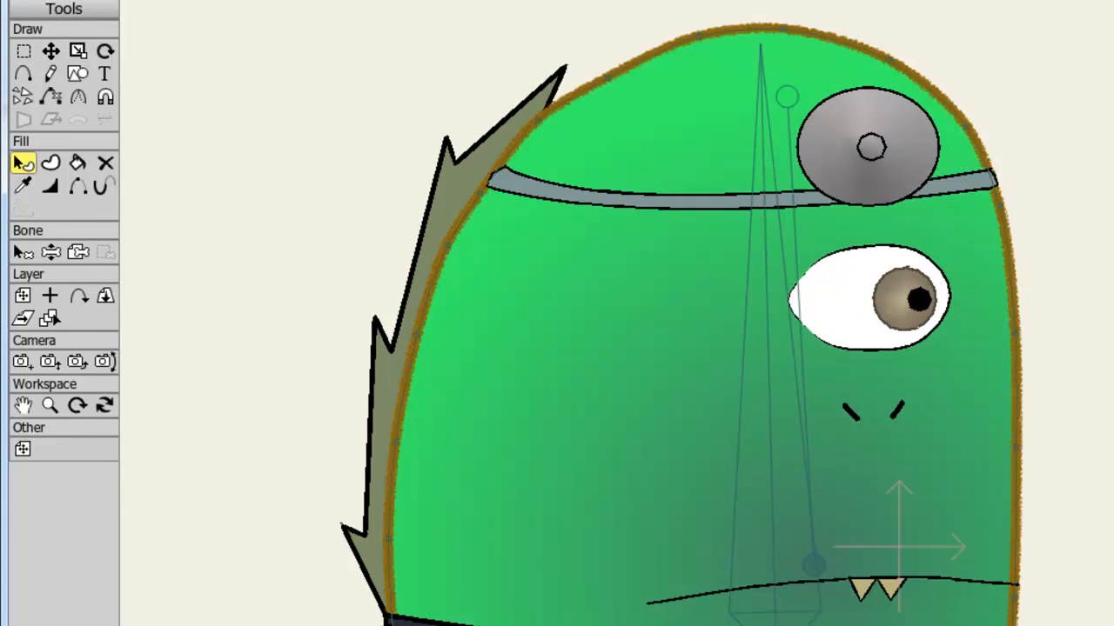
Step: Give the head an Image Texture effect using photo (1).JPG with the Don't Repeat fill mode
left_click(652, 361)
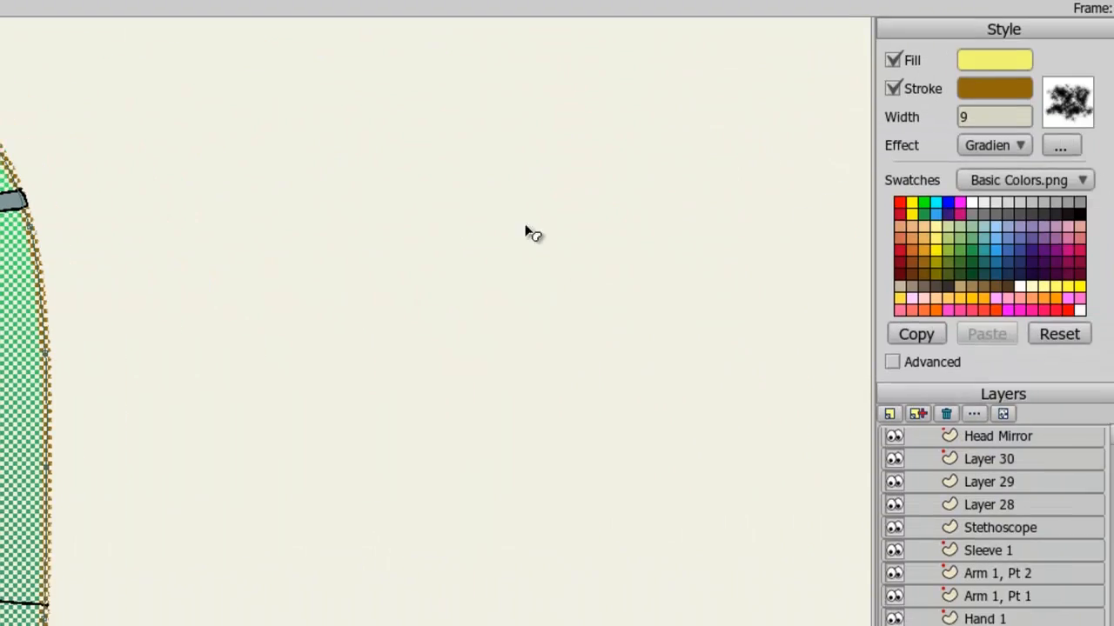
left_click(1011, 146)
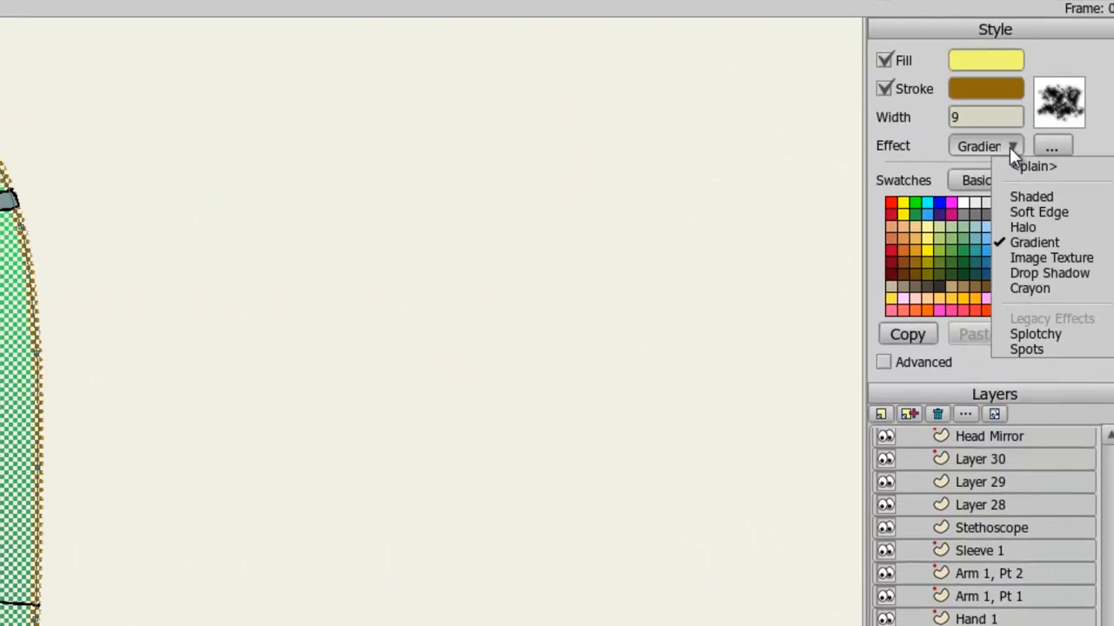
left_click(1016, 260)
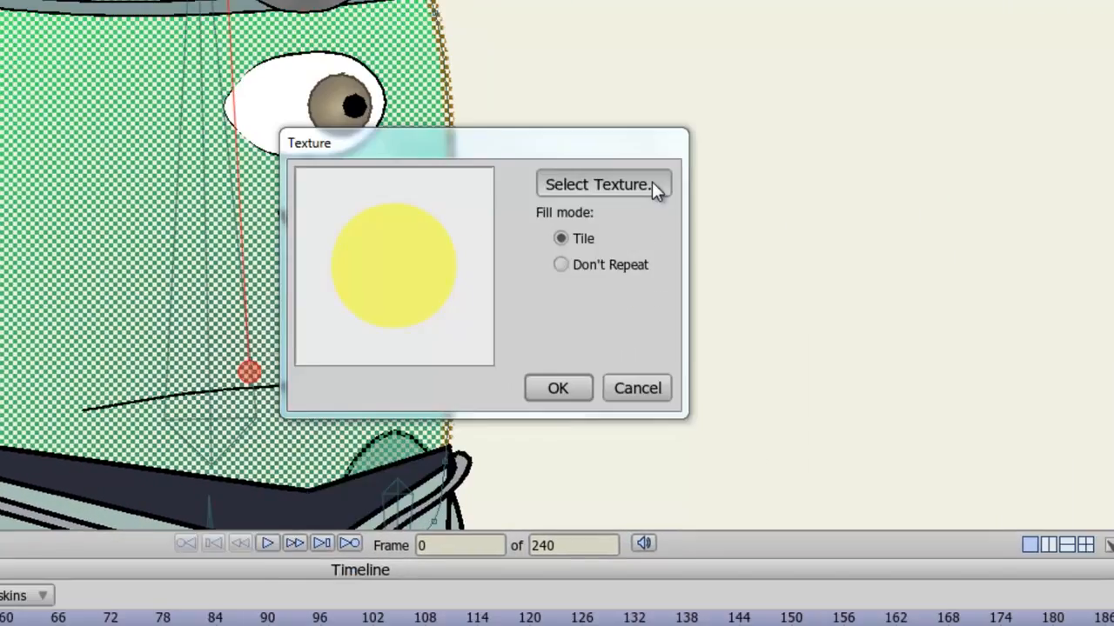
left_click(765, 250)
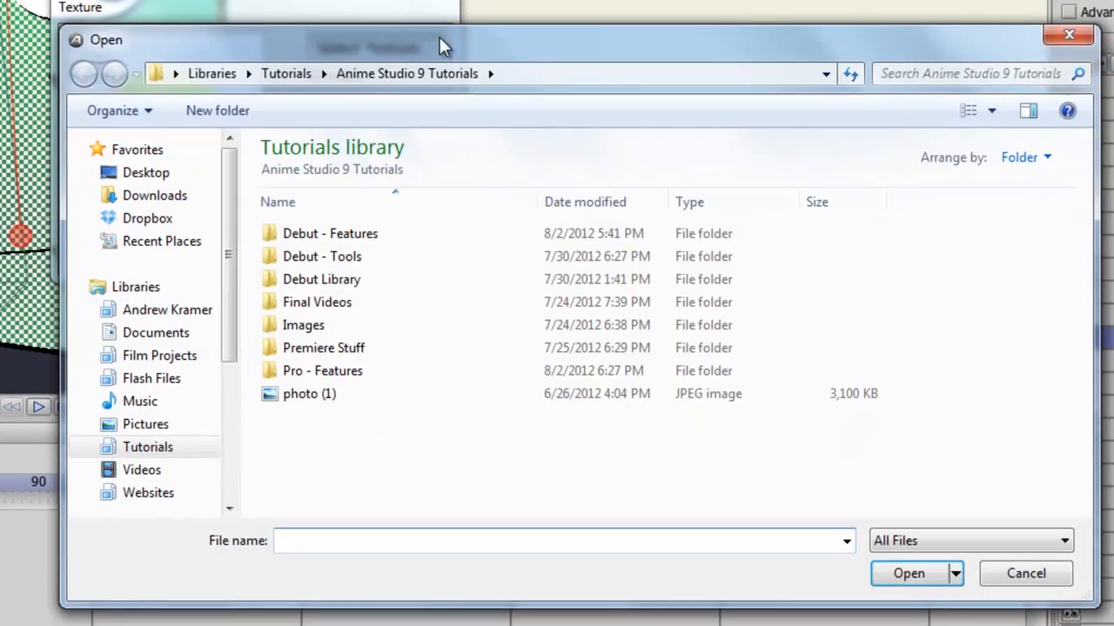
left_click(300, 389)
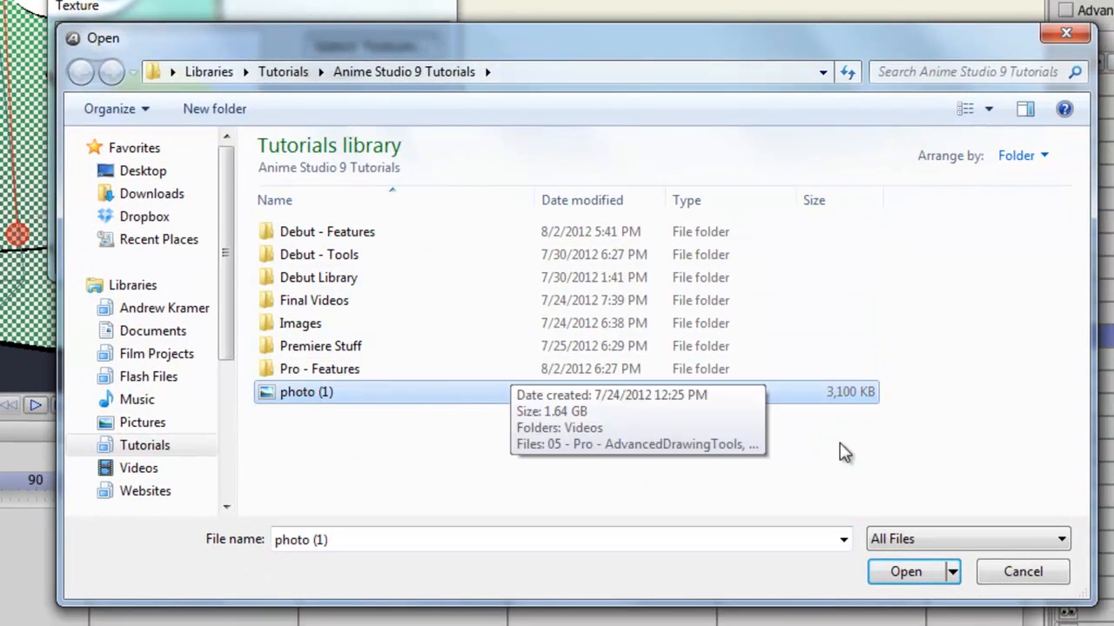
left_click(906, 571)
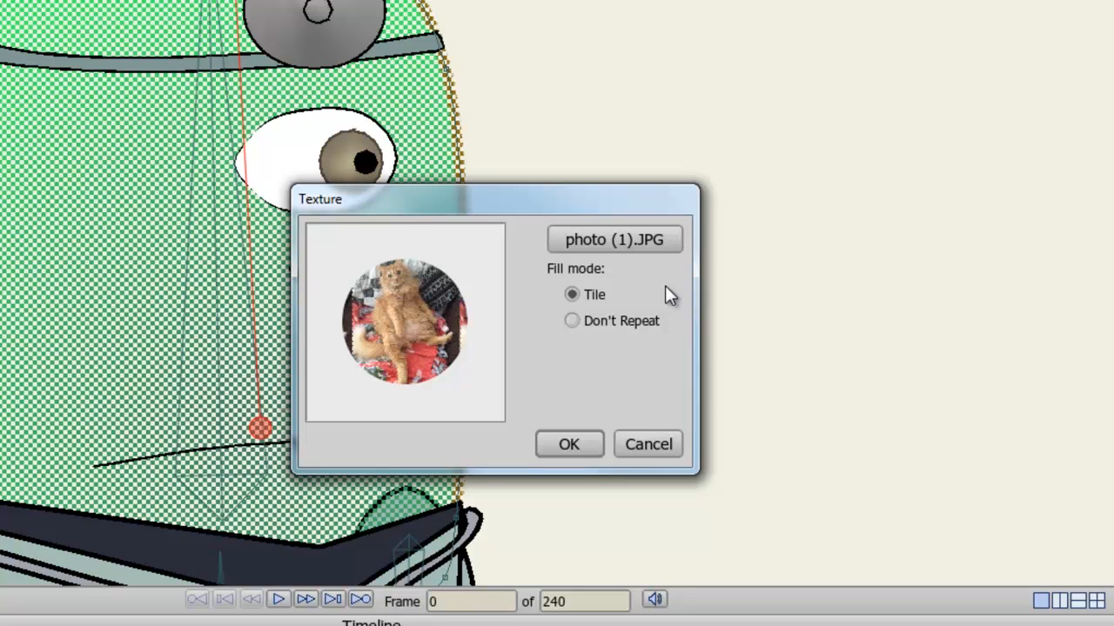
left_click(610, 322)
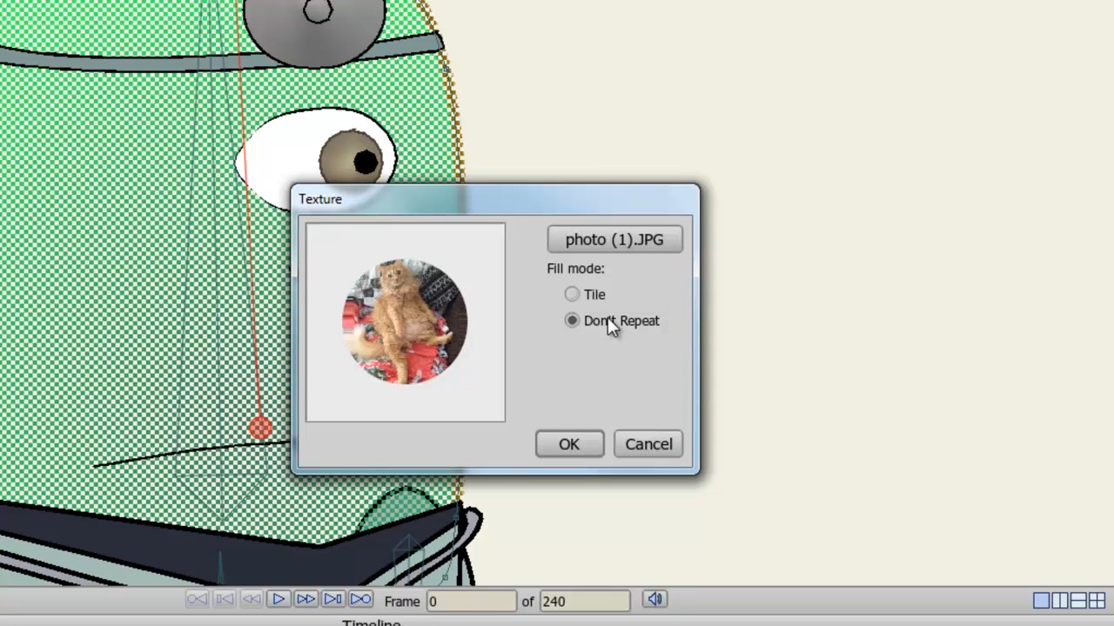
left_click(582, 447)
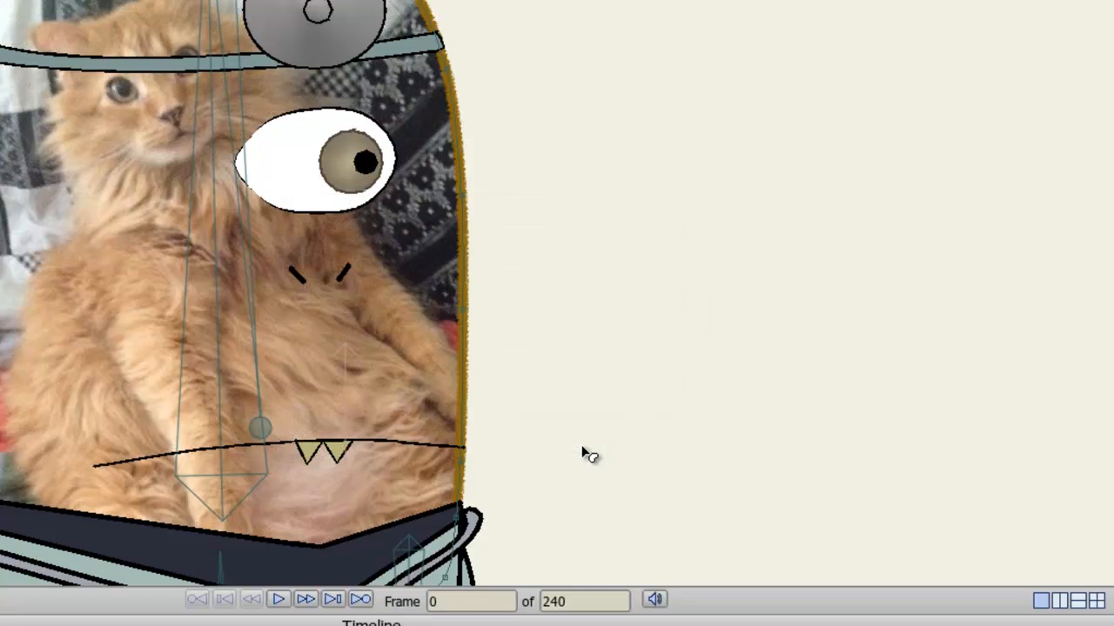
Step: Select the head and set its fill colour to light blue 74B5F8
left_click(422, 333)
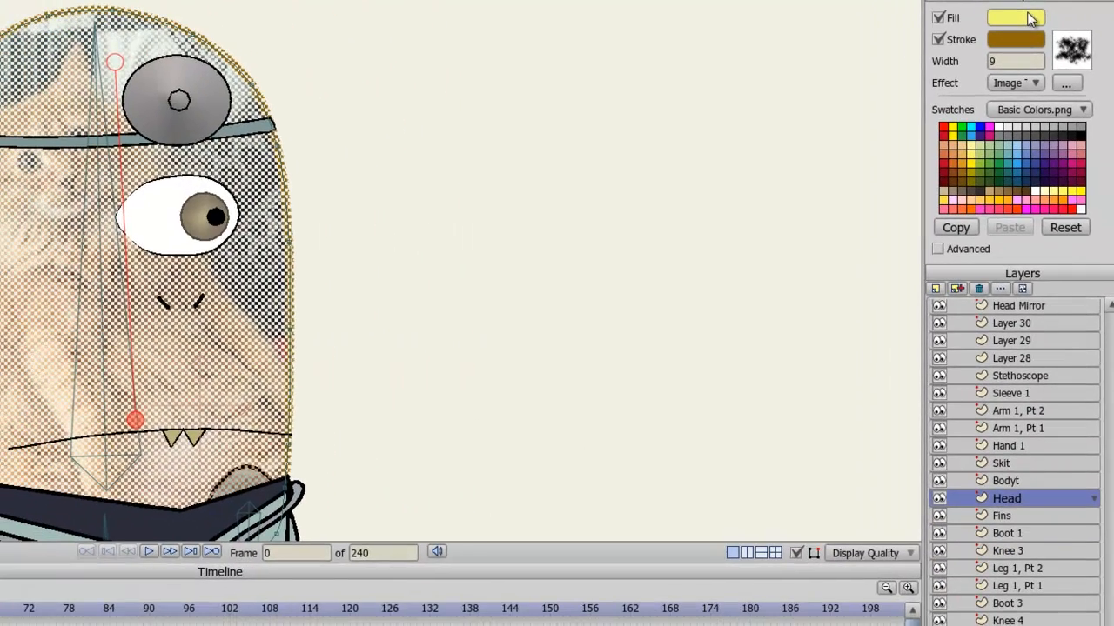
left_click(1001, 26)
left_click_drag(372, 378, 379, 321)
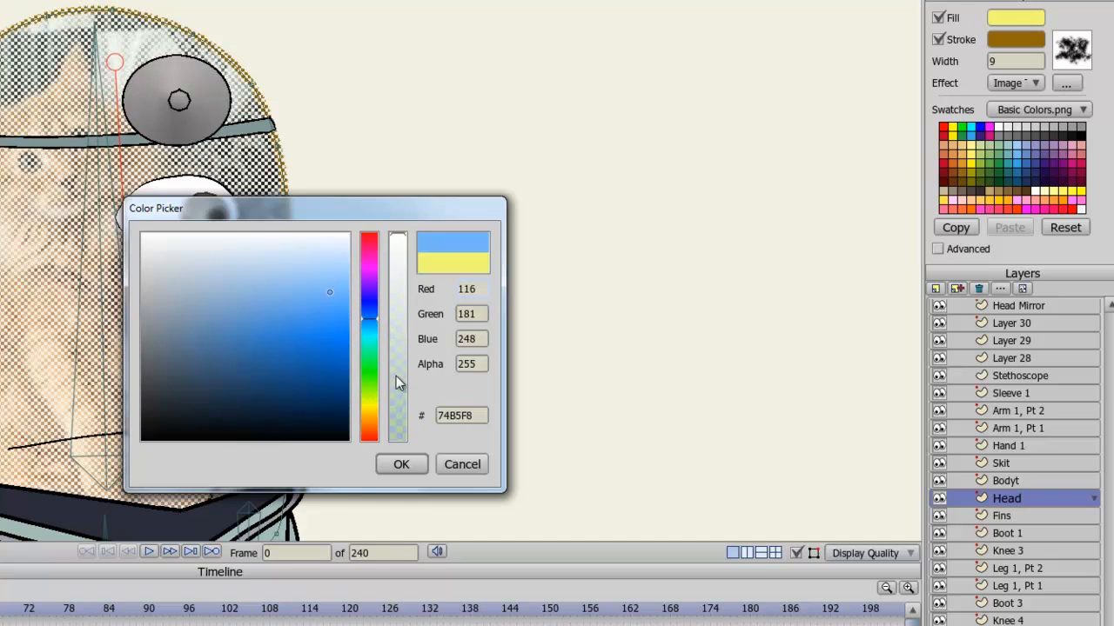
left_click(401, 464)
Step: Set the head's stroke colour to dark blue 063454
left_click(993, 44)
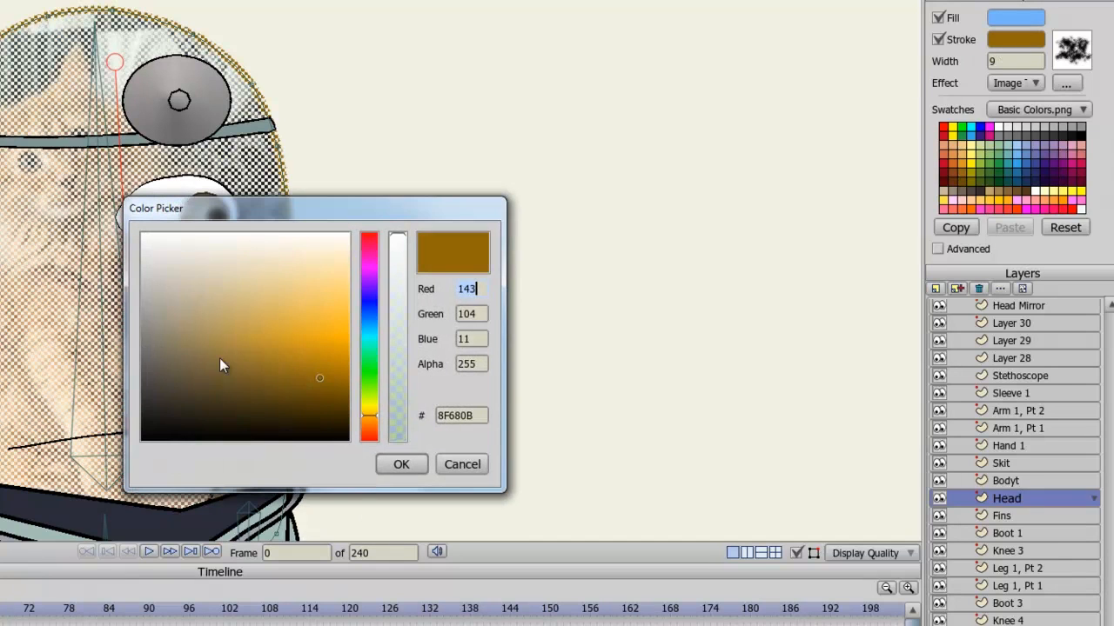
left_click(376, 322)
left_click(311, 369)
left_click_drag(312, 370, 321, 403)
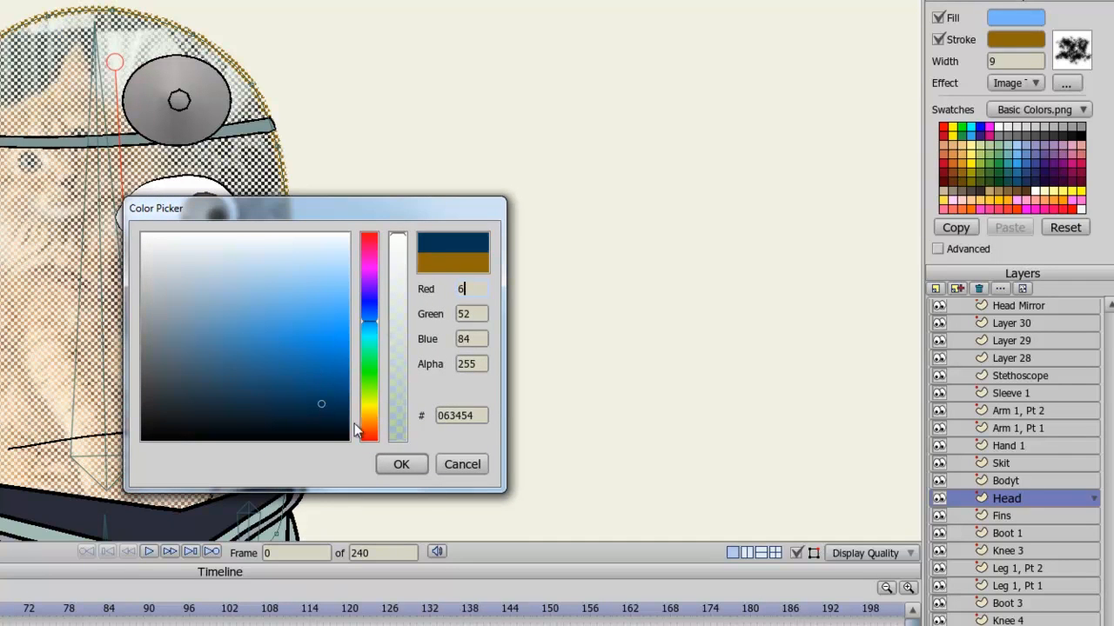
left_click(403, 466)
Step: Remove the brush from the head's outline by setting the brush to None
left_click(1063, 46)
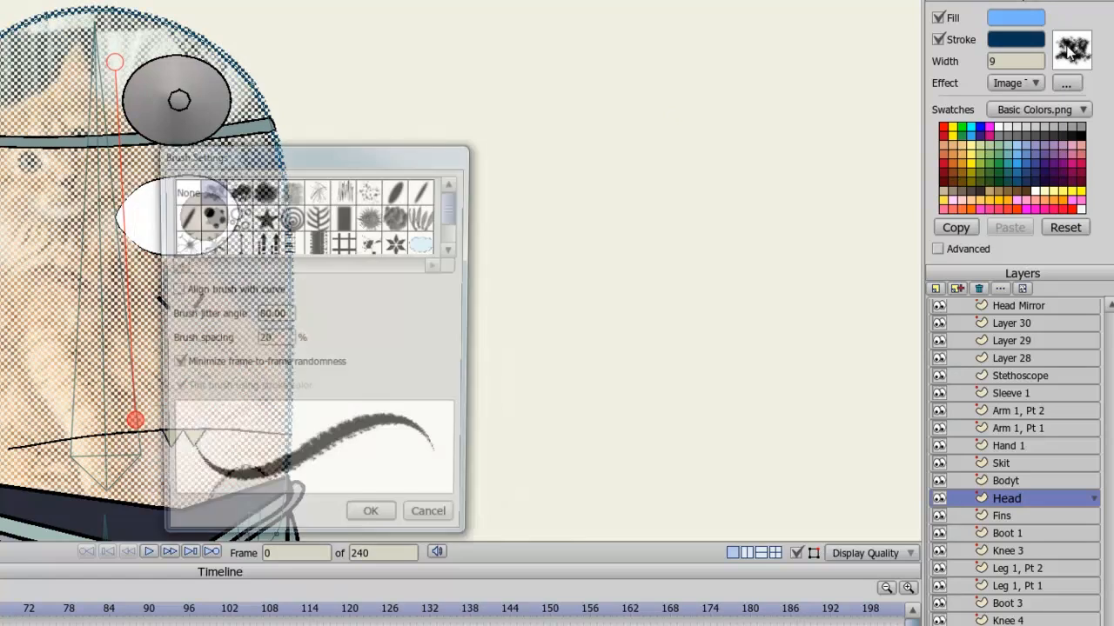
left_click(182, 193)
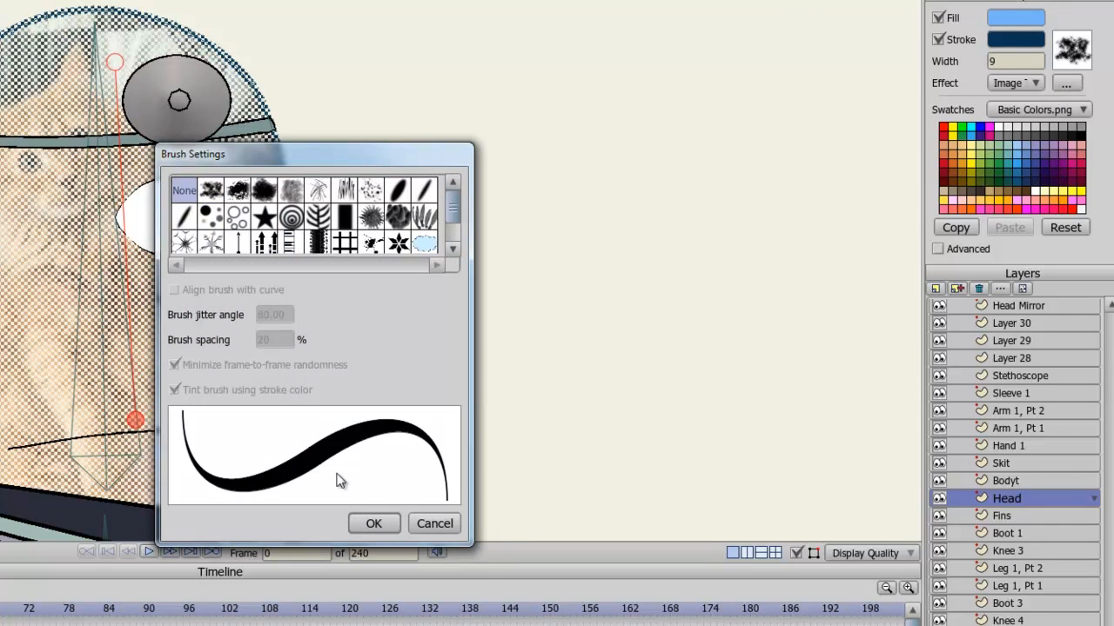
left_click(370, 524)
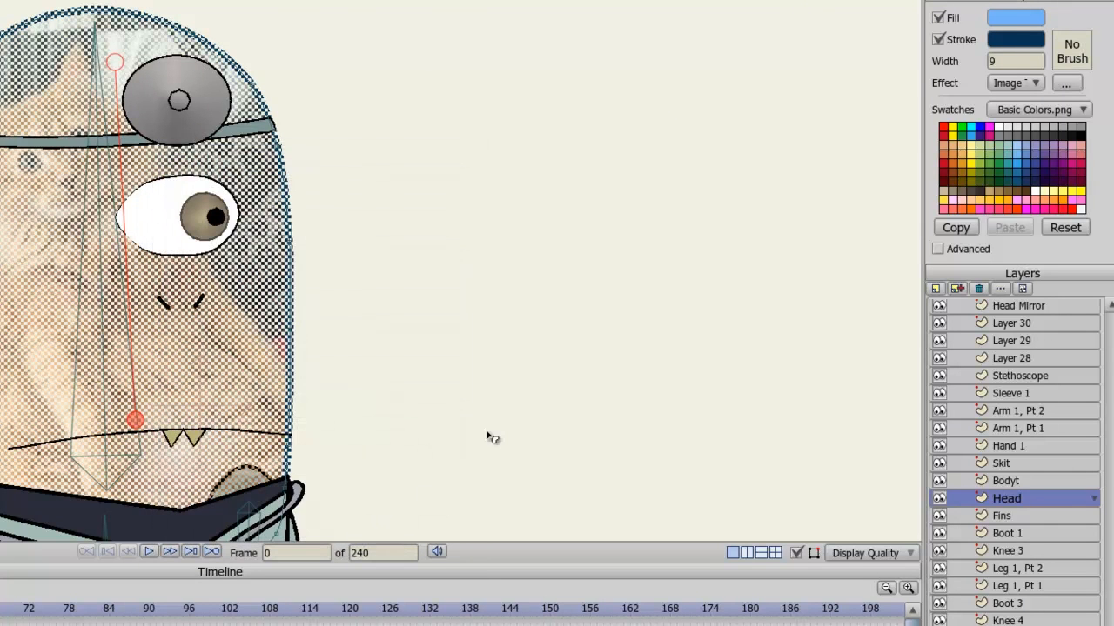
Step: Replace the head's fill effect with Spots at a 45 degree angle, using a yellow-green spot colour
left_click(1032, 83)
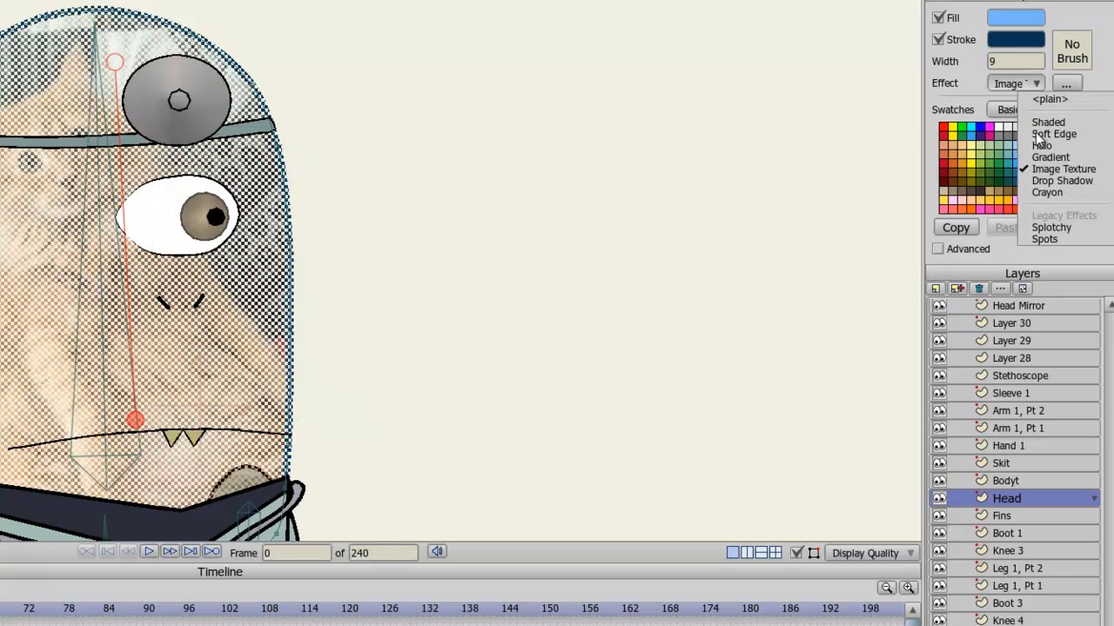
left_click(1045, 239)
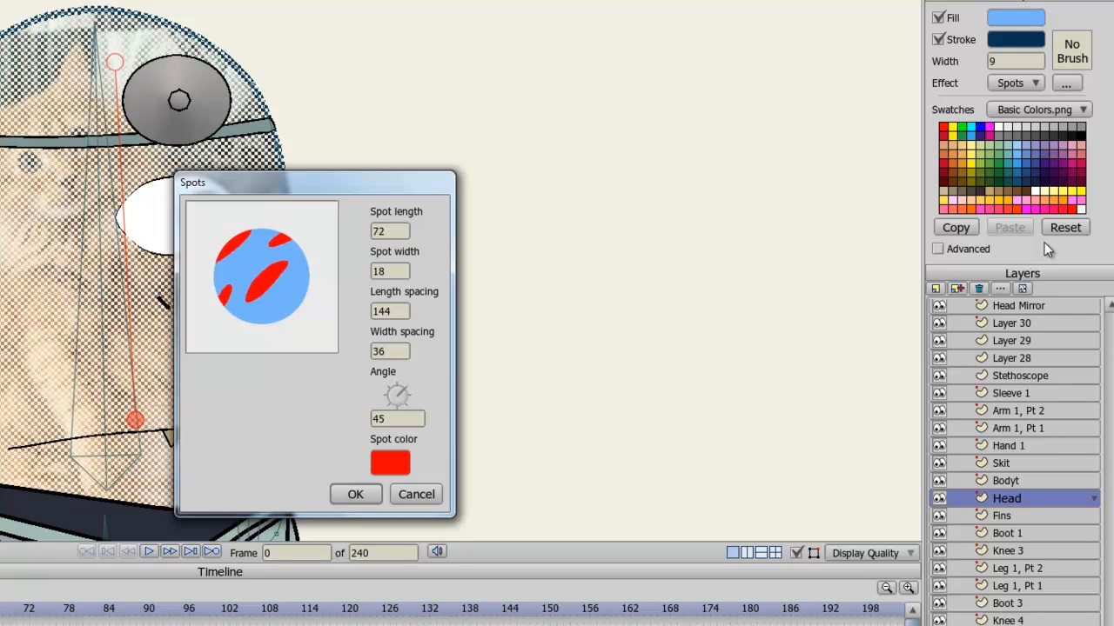
mouse_move(399, 395)
left_mouse_down()
mouse_move(387, 389)
mouse_move(403, 398)
left_mouse_up()
left_click(389, 461)
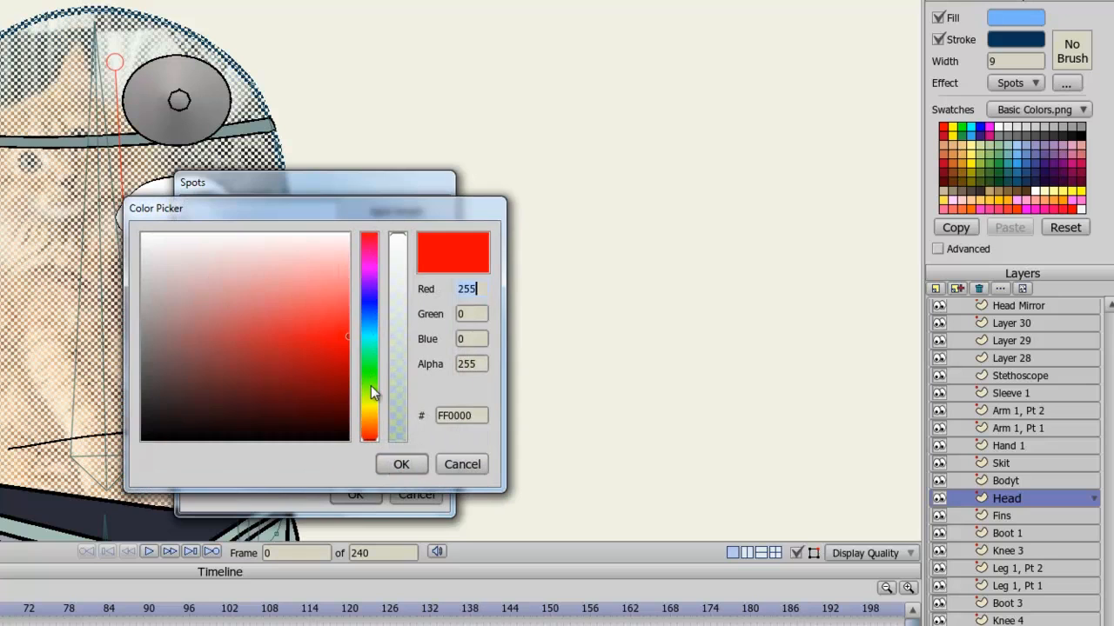
left_click(371, 393)
left_click(408, 466)
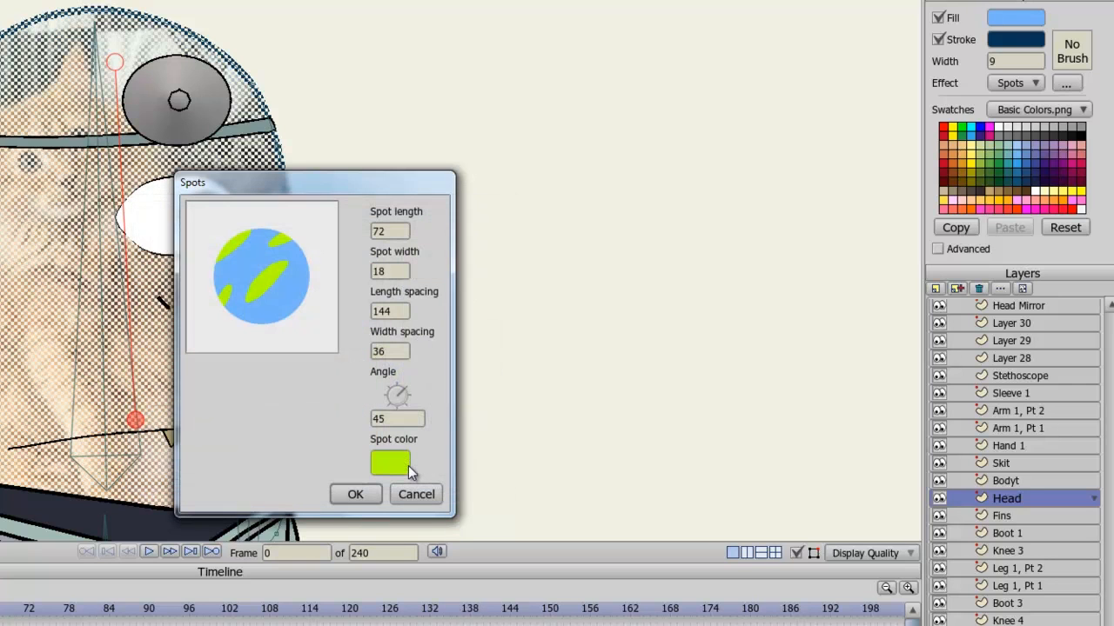
left_click(357, 495)
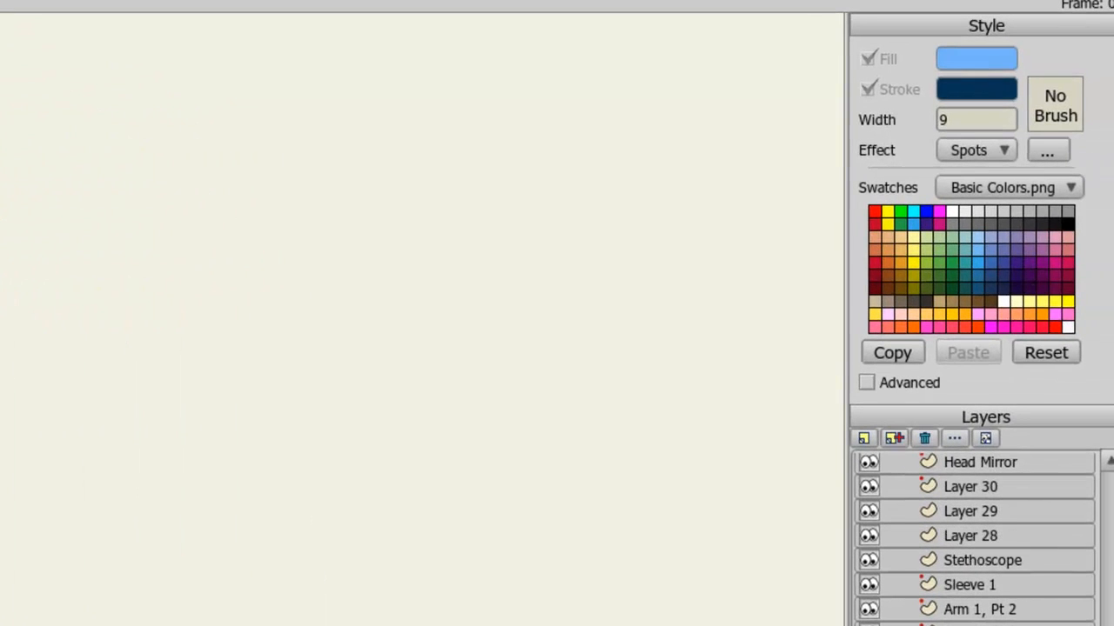
Step: Load the Dusk.png swatch image and sample several fill colours from its sky, ending on a pale blue
left_click(1067, 188)
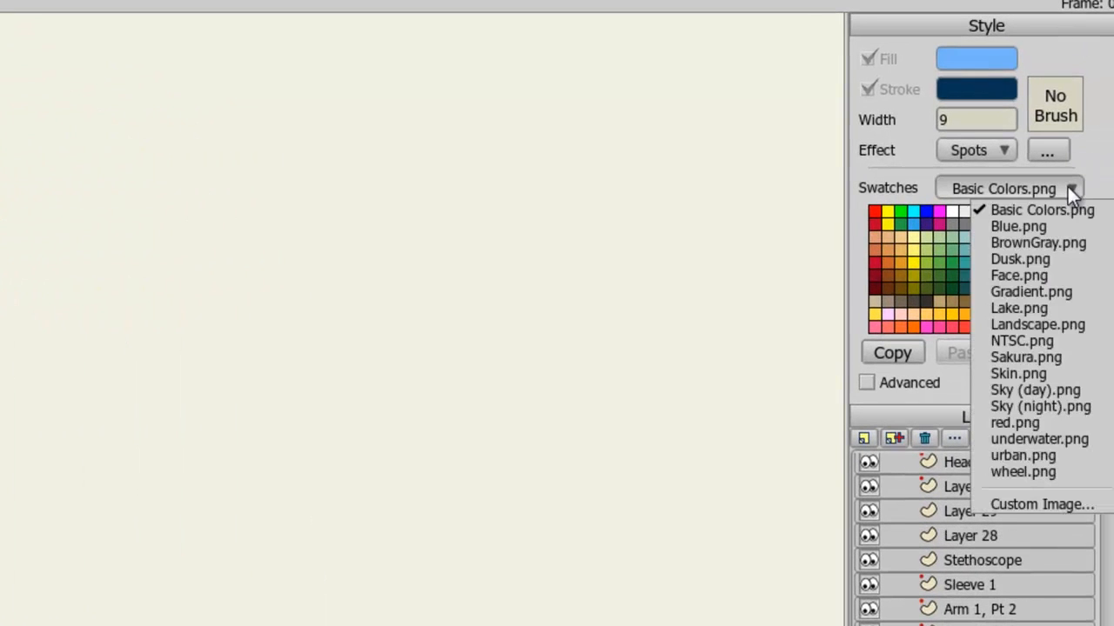
left_click(1059, 259)
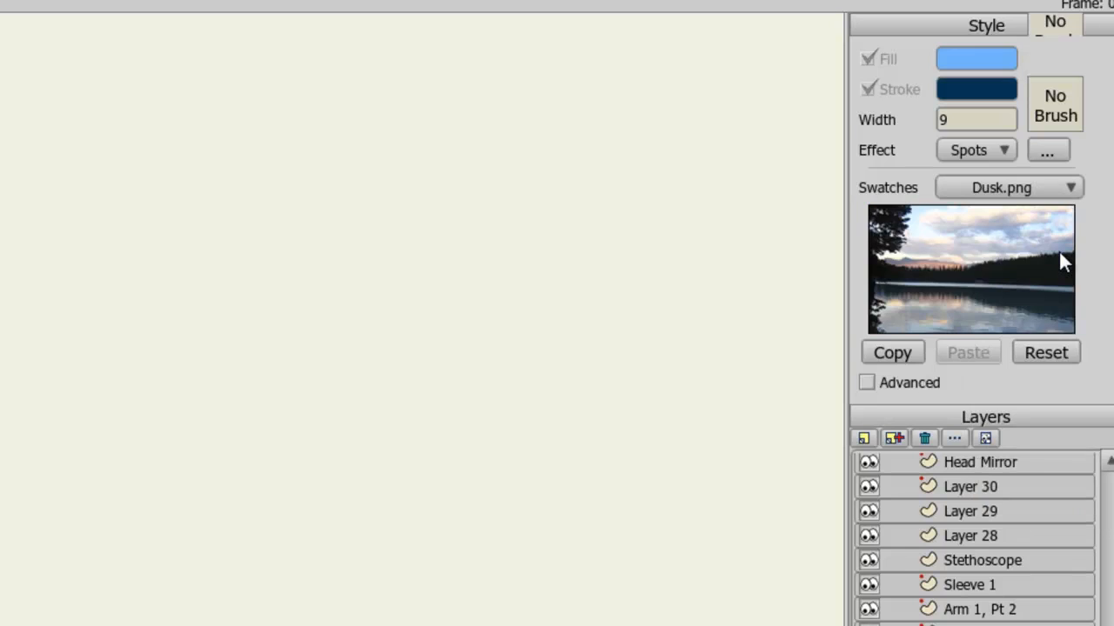
left_click(1006, 239)
left_click(971, 227)
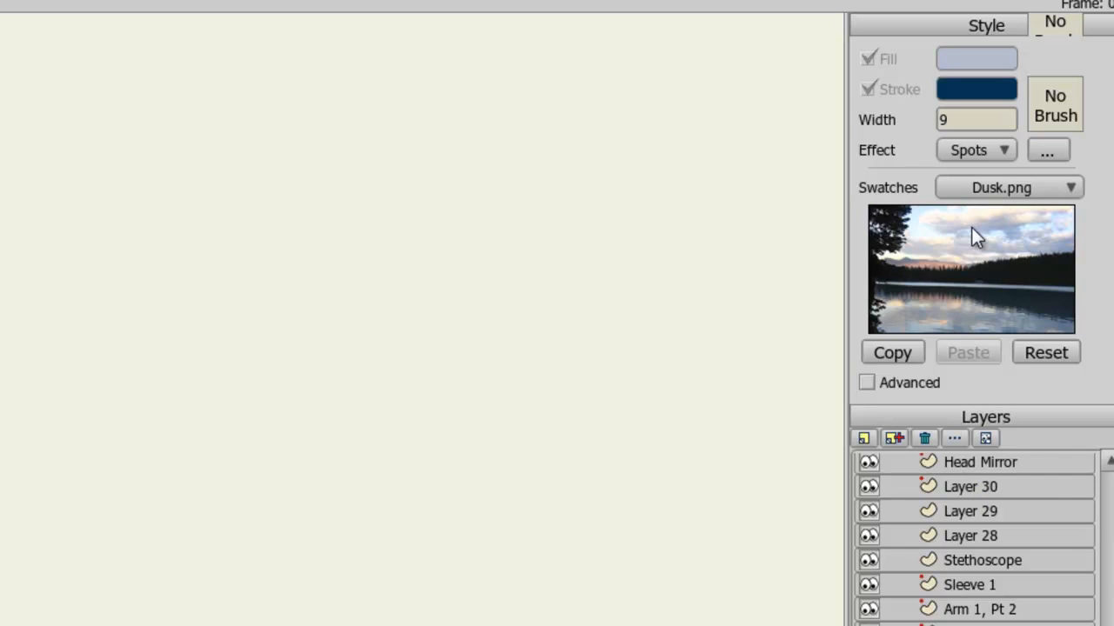
left_click(940, 234)
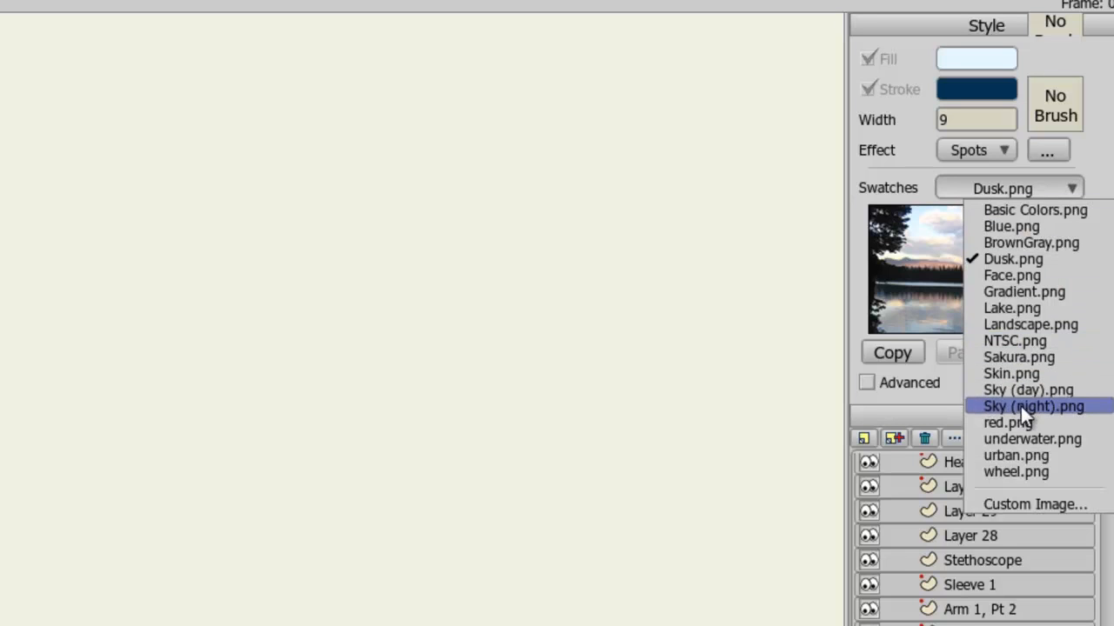
Step: Load the underwater.png swatch image and sample several fill colours from it, ending on a dark green
left_click(1021, 437)
left_click(1001, 272)
left_click(959, 259)
left_click(923, 291)
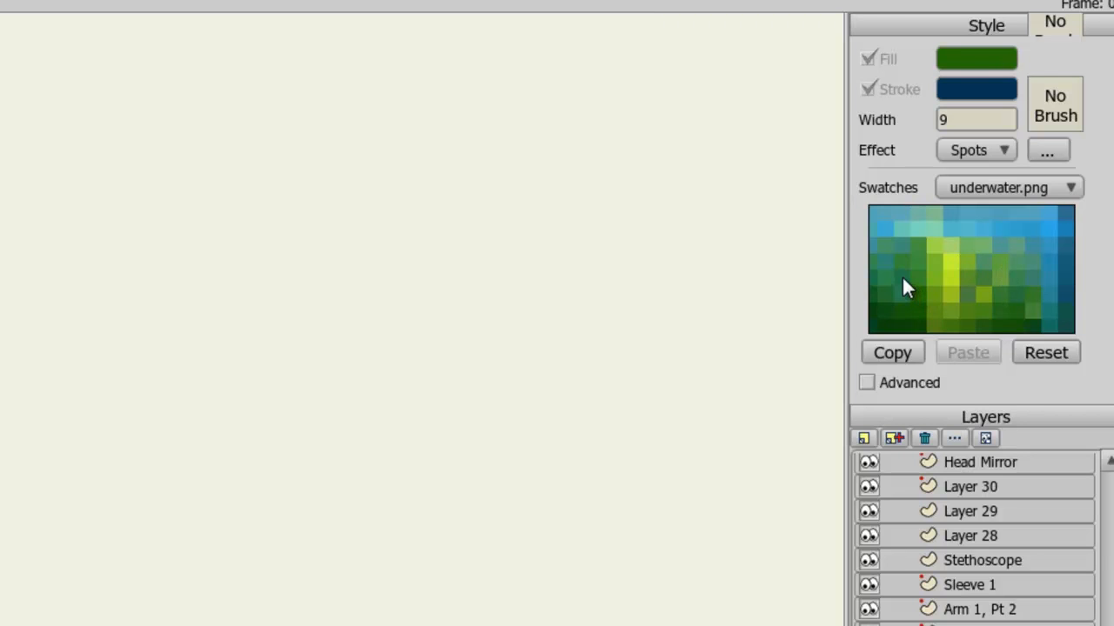
Step: Show the advanced style options and name the head's shape New
left_click(867, 383)
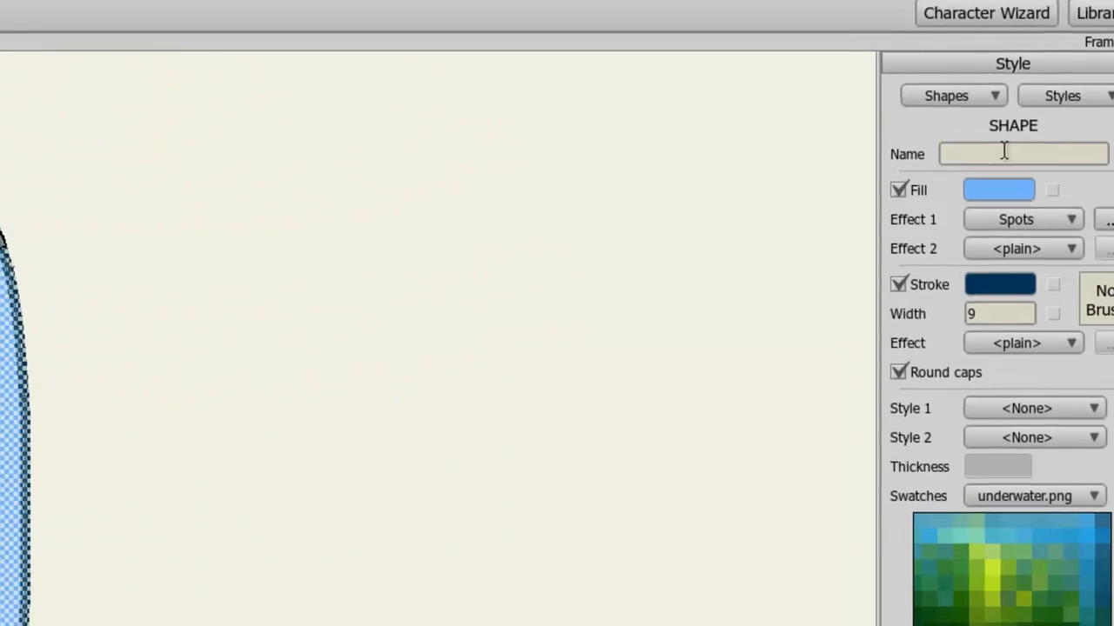
left_click(1004, 150)
type("New")
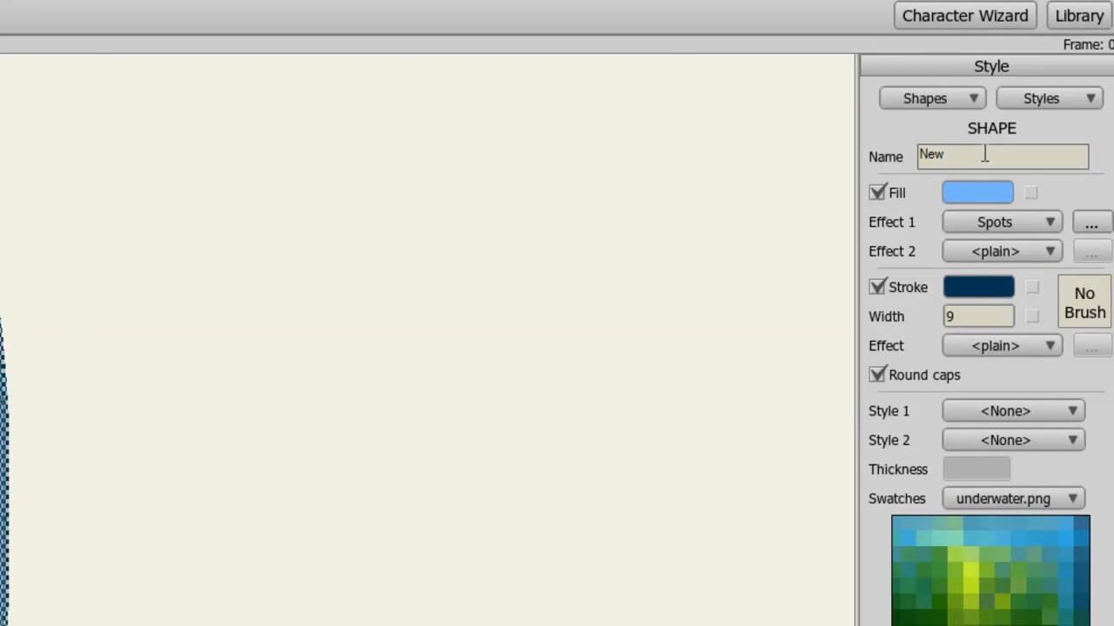
Step: Create a new style from the head's current fill and stroke settings
left_click(1092, 100)
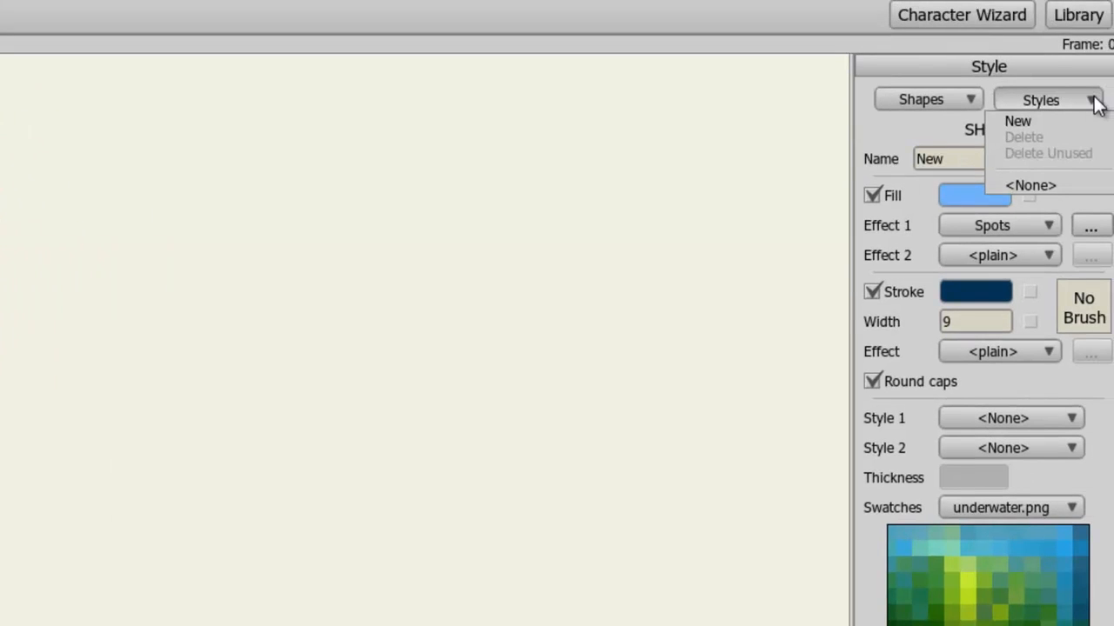
left_click(1085, 122)
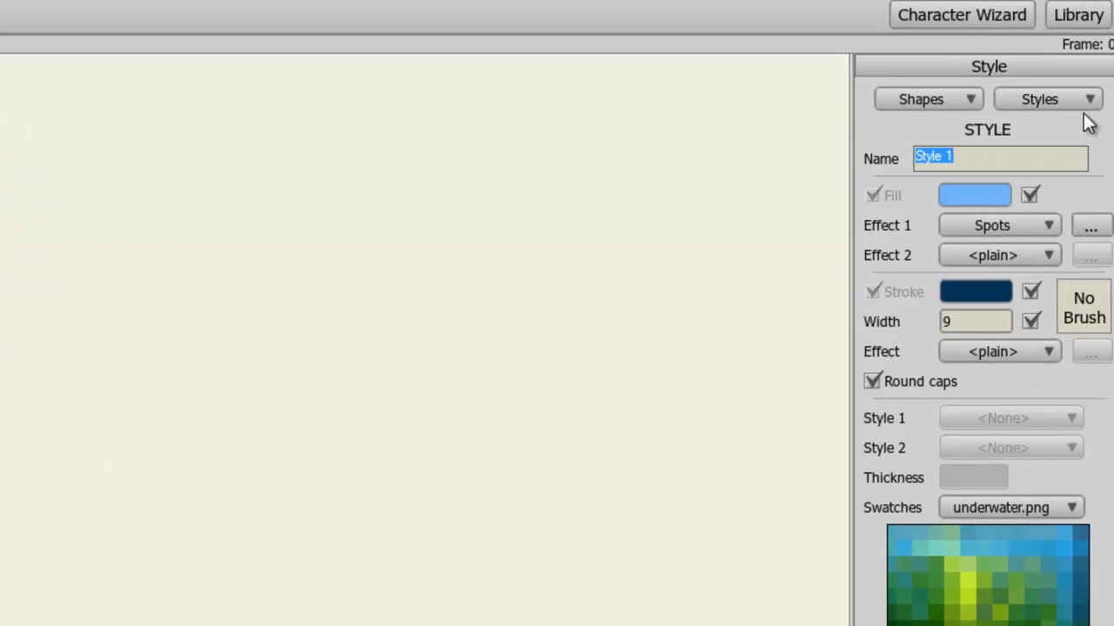